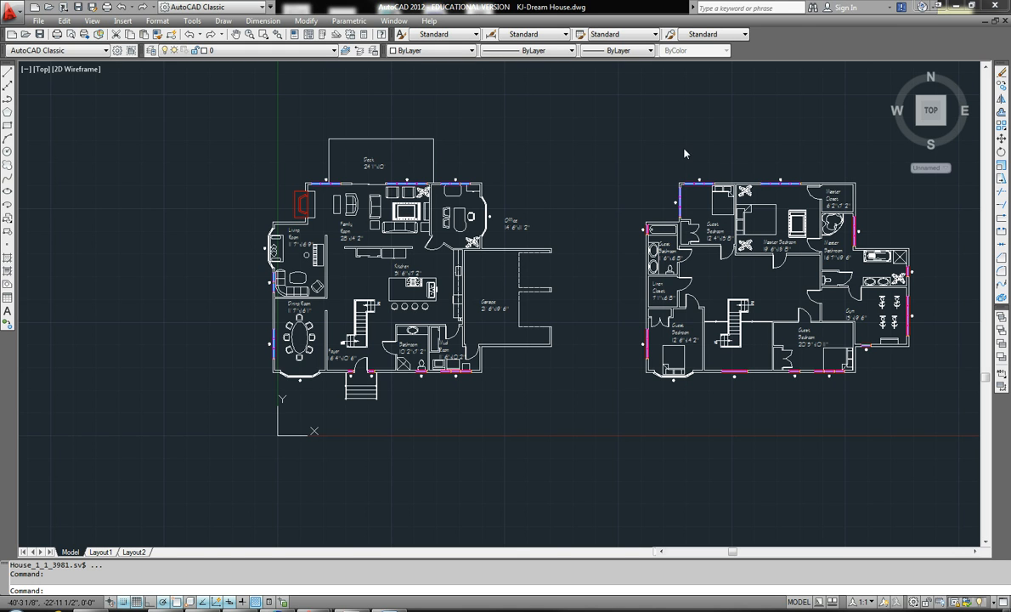
pyautogui.moveTo(459, 219); pyautogui.dragTo(455, 239, button='middle')
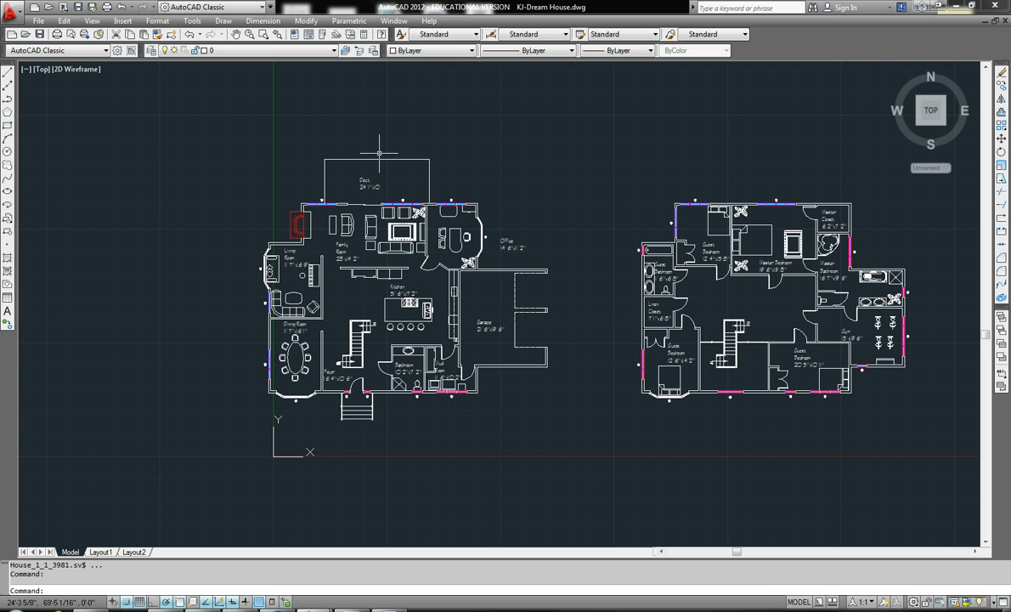
pyautogui.moveTo(539, 199); pyautogui.dragTo(511, 201, button='middle')
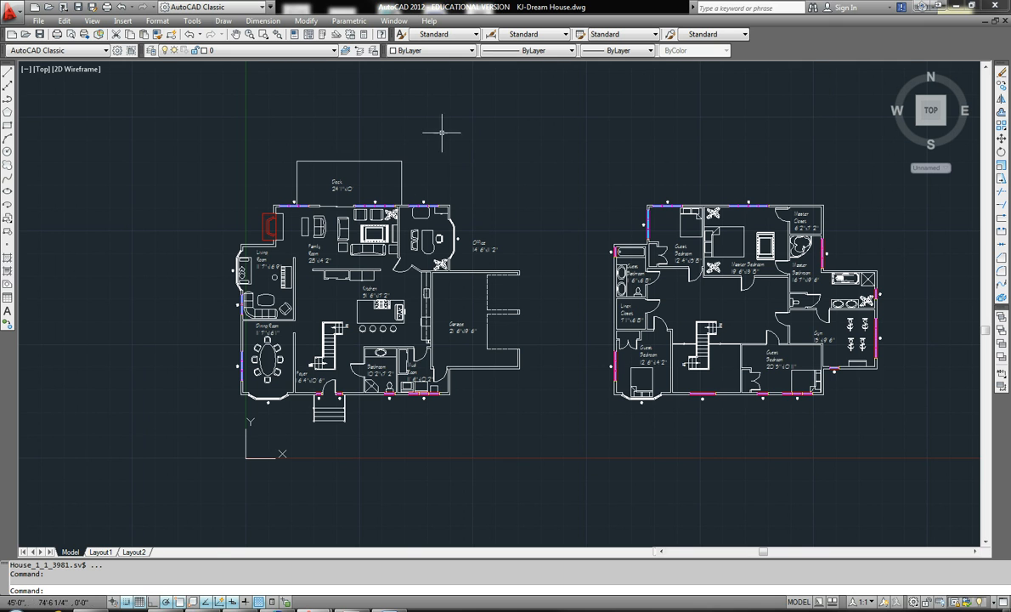
pyautogui.click(39, 22)
pyautogui.click(255, 117)
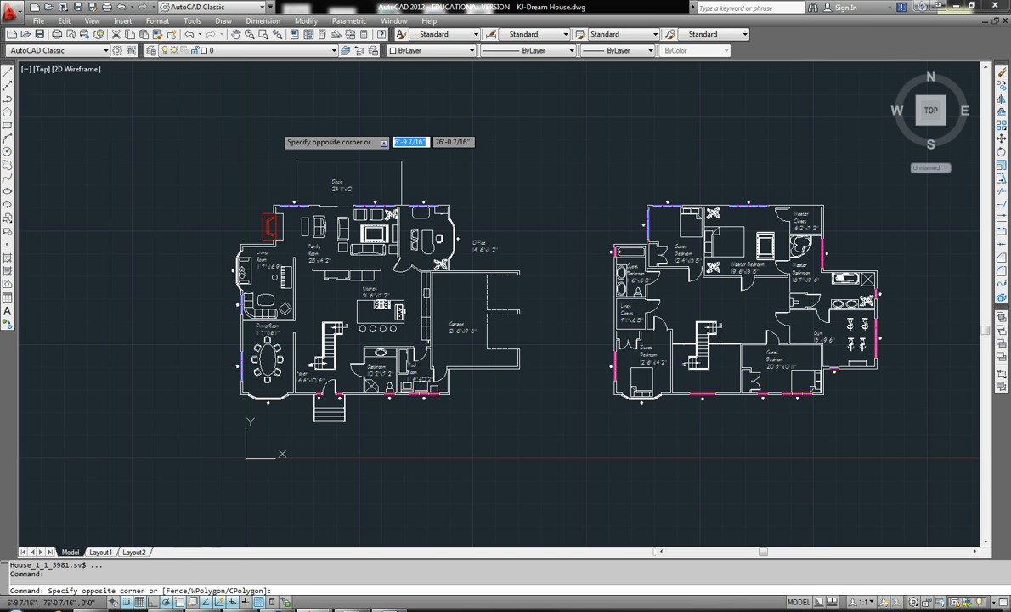
pyautogui.click(253, 119)
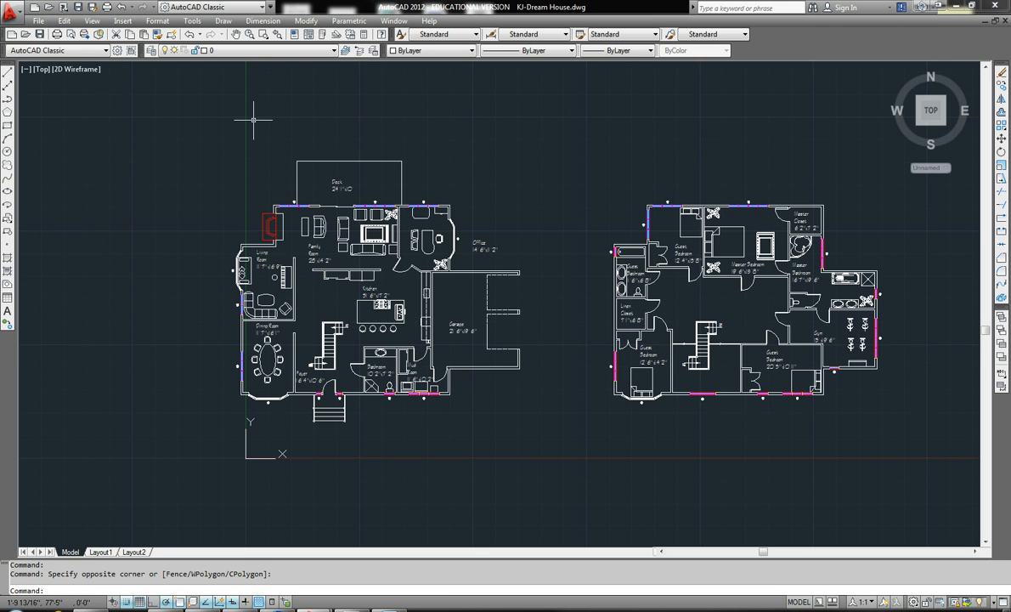
pyautogui.click(156, 52)
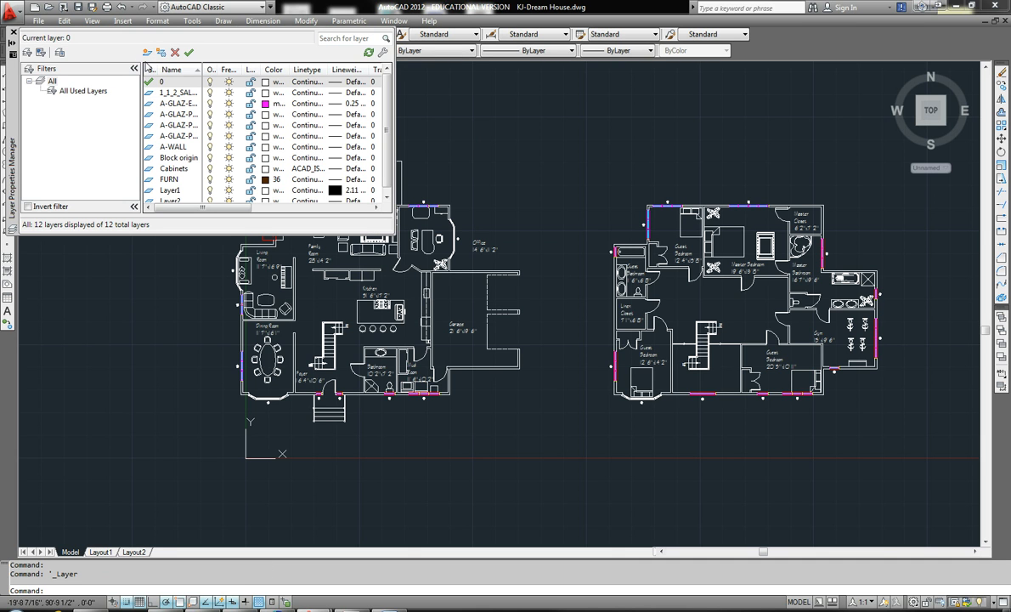
pyautogui.click(13, 33)
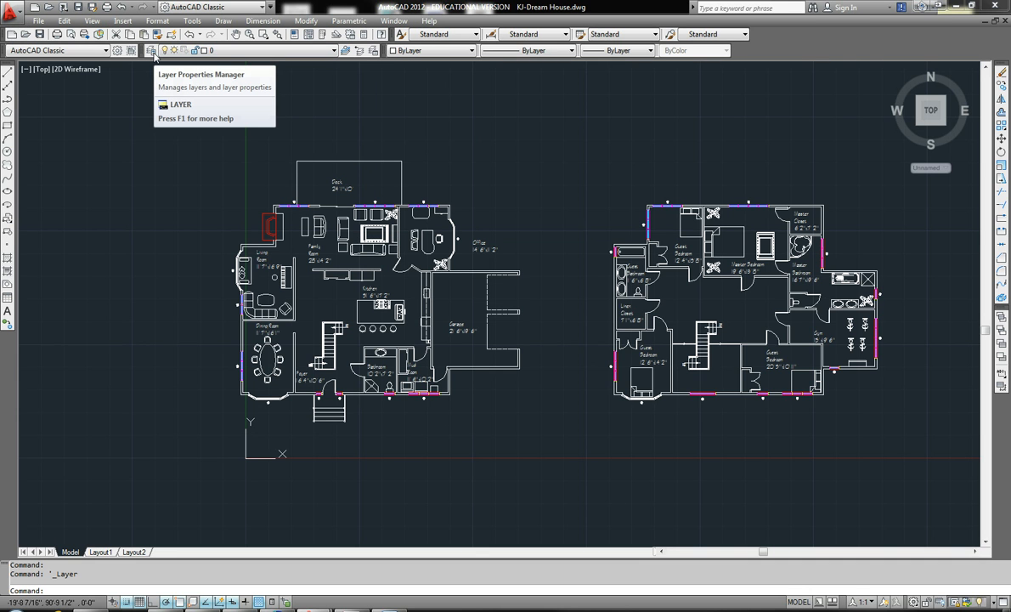
# - Create a new layer named Perimeter and assign it the orange index color 20
pyautogui.click(151, 52)
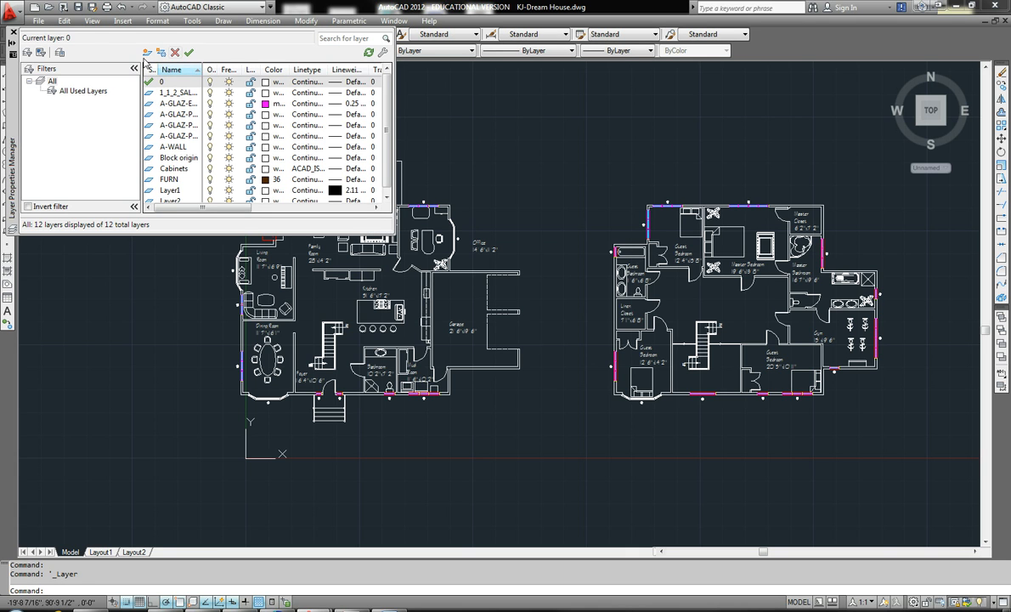
pyautogui.click(147, 53)
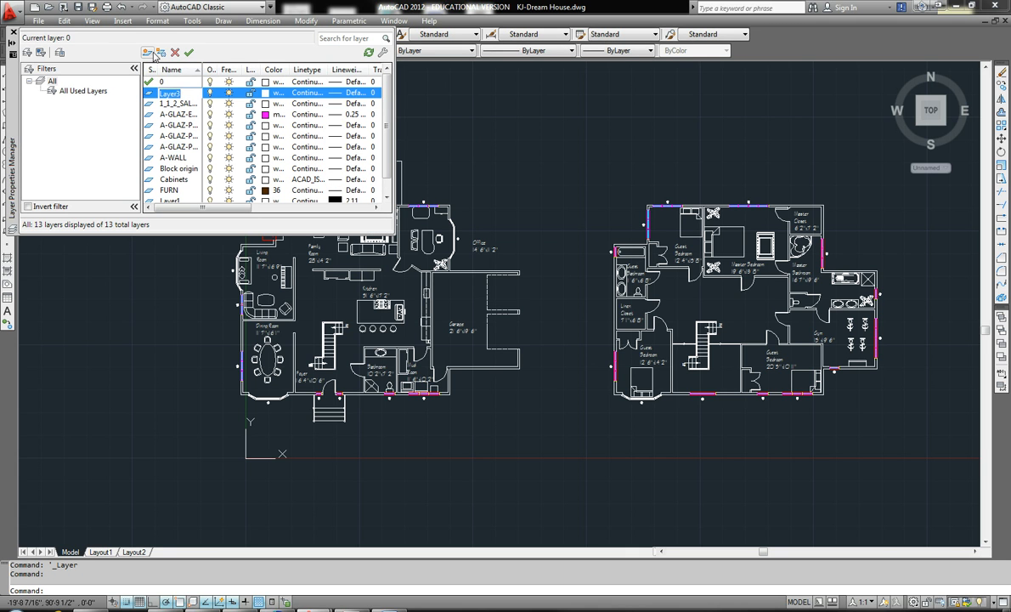
pyautogui.write('Perimeter')
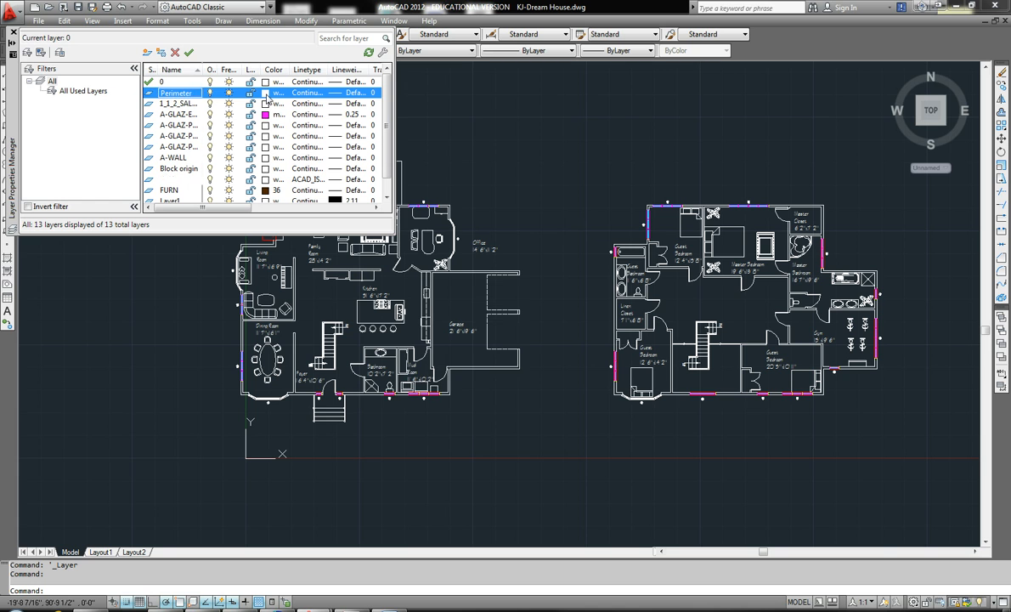
pyautogui.click(265, 92)
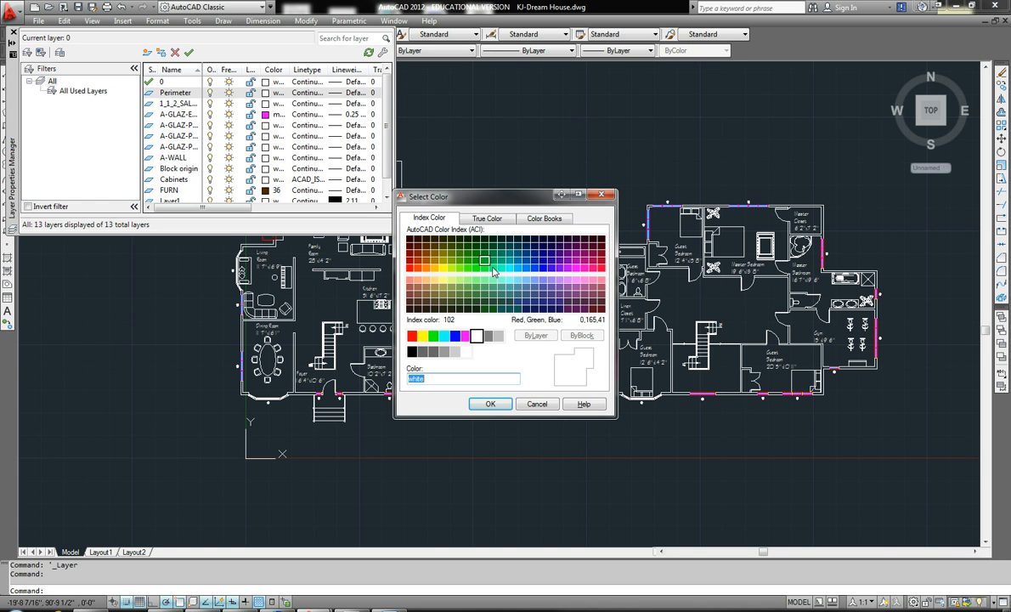
pyautogui.click(417, 268)
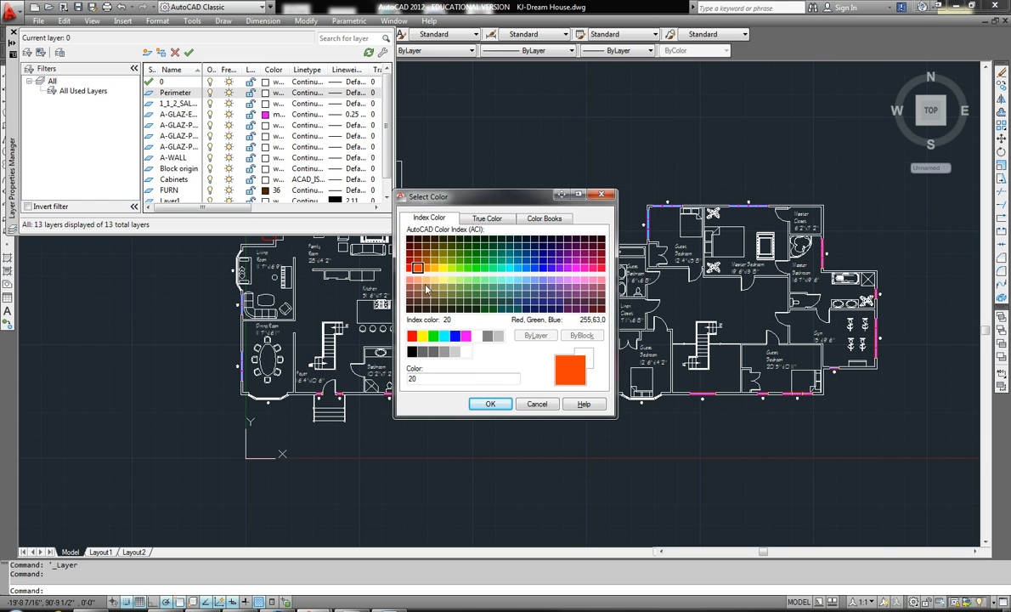
pyautogui.click(488, 404)
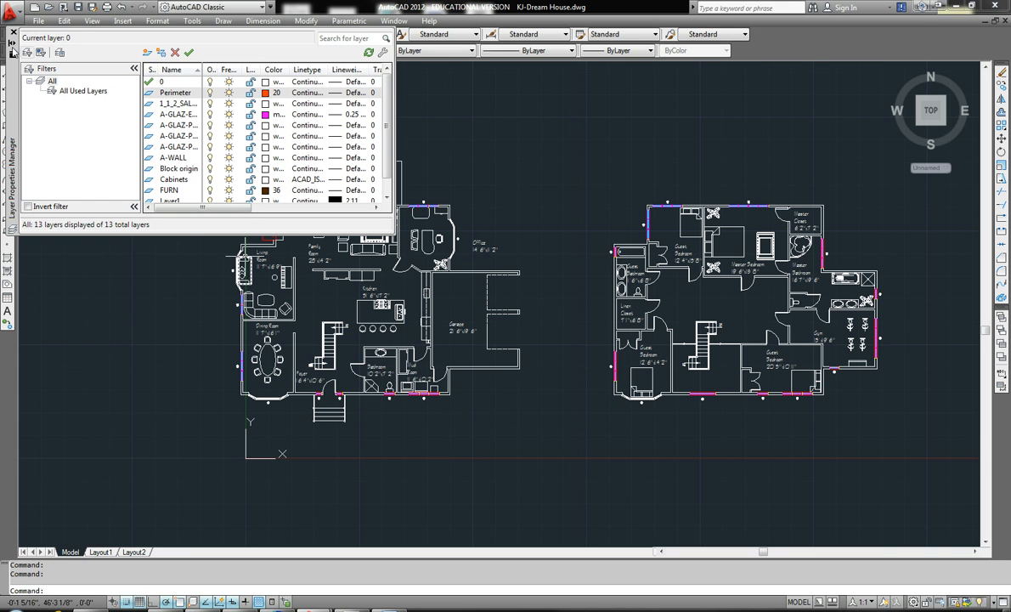
pyautogui.click(12, 33)
# - Make Perimeter the current layer
pyautogui.click(252, 53)
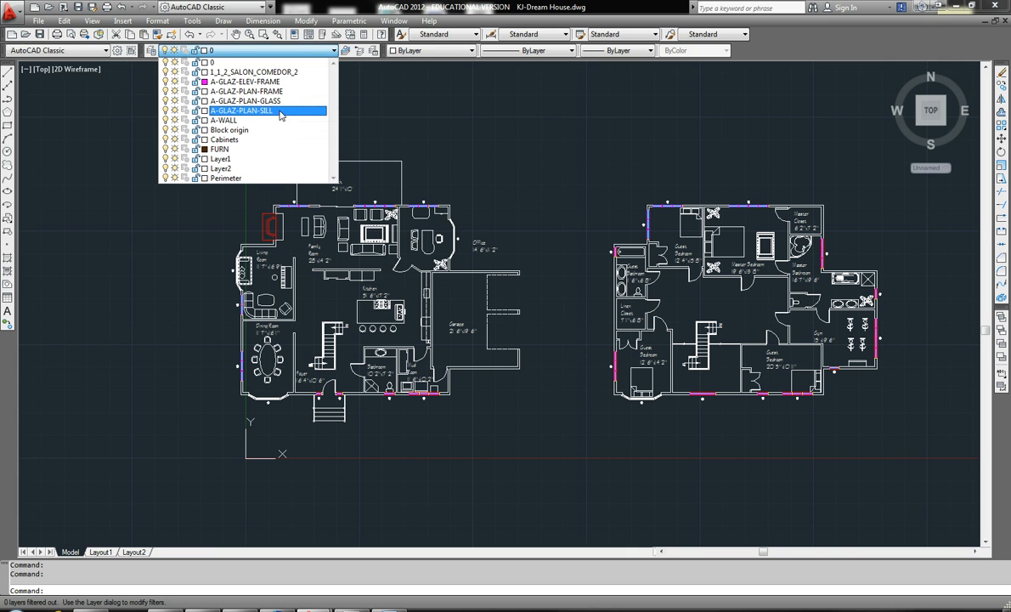
pyautogui.click(226, 178)
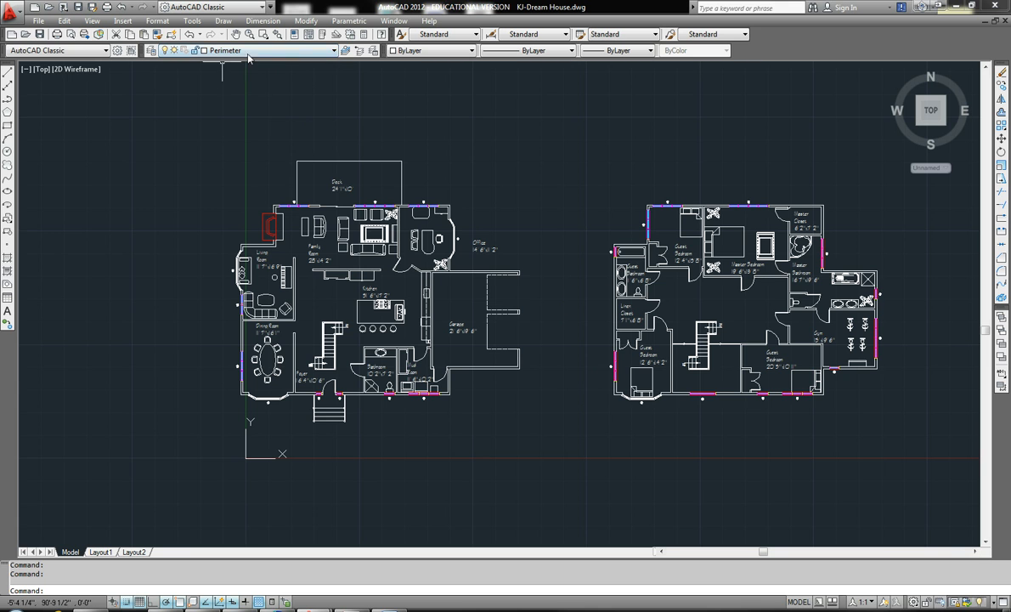
pyautogui.click(149, 51)
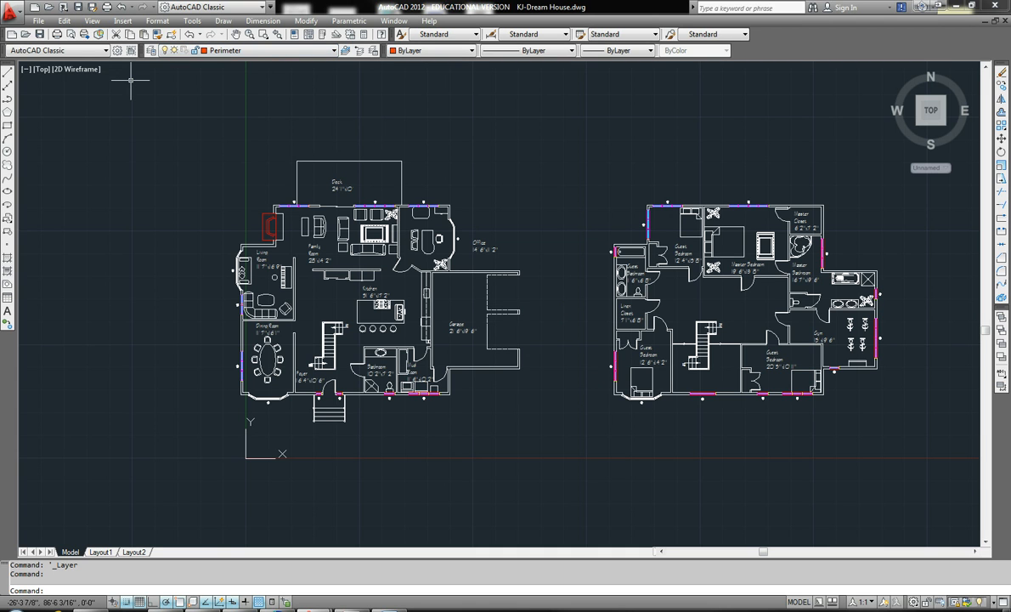
# - Draw lines along the first floor's outer walls from the family room's upper-left corner, past the office, to the garage's upper-right corner
pyautogui.click(7, 73)
pyautogui.scroll(6, 299, 255)
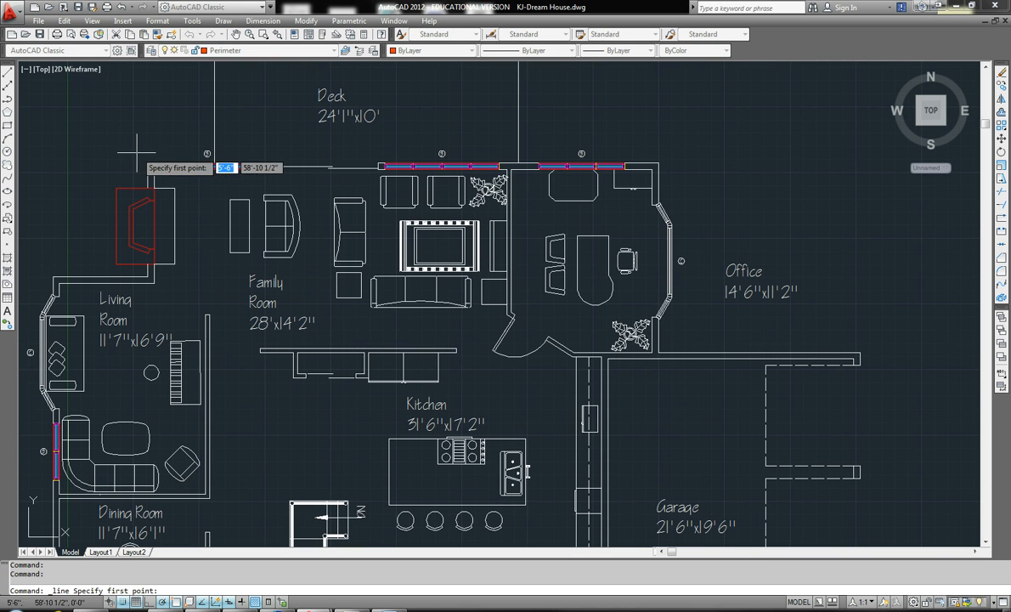
pyautogui.click(148, 163)
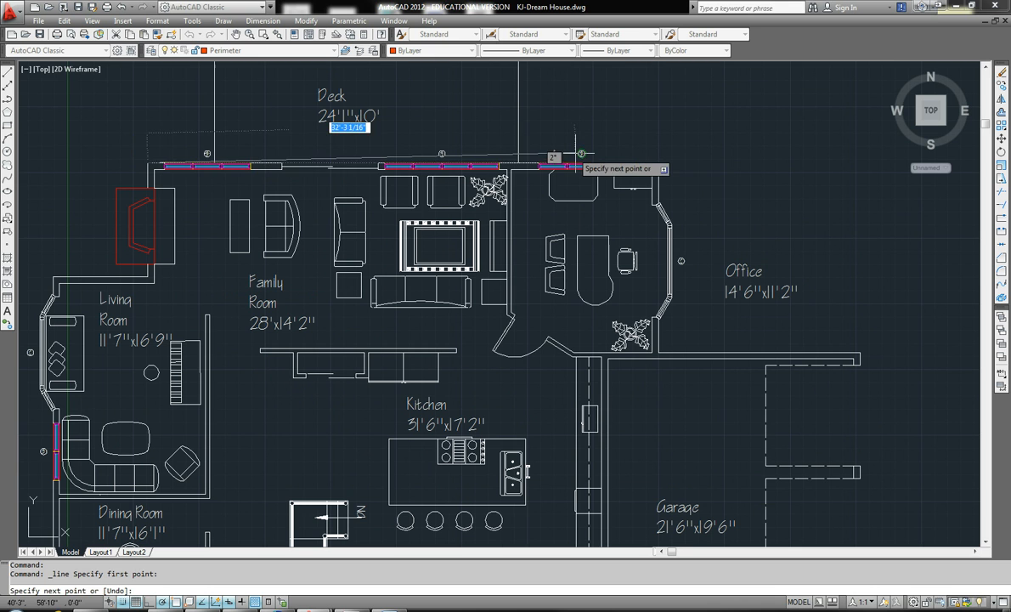
pyautogui.click(658, 163)
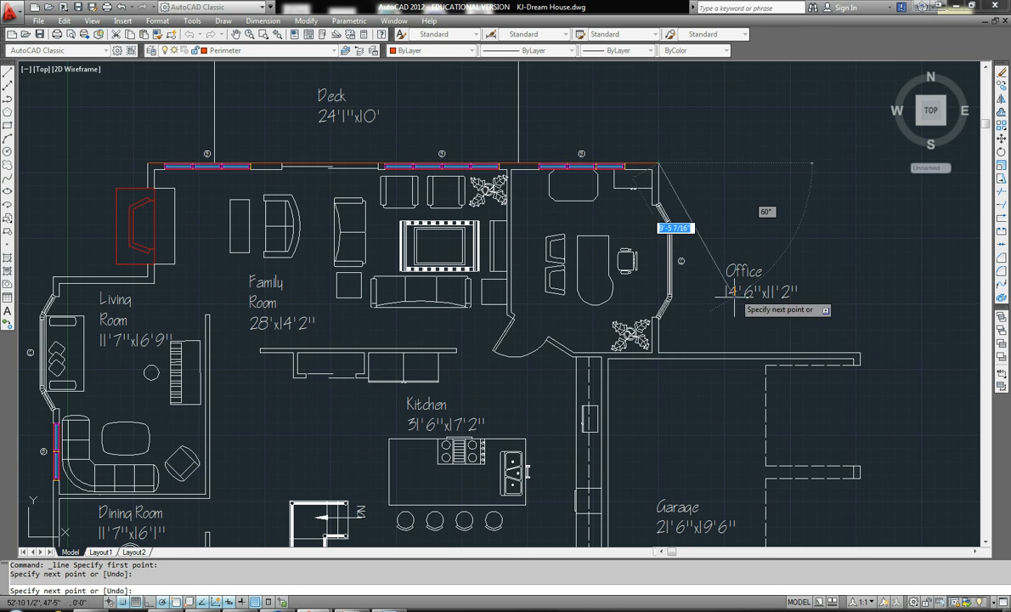
pyautogui.click(659, 351)
pyautogui.click(860, 351)
# - Continue the outline around the garage and mud room, then along the front wall to the dining room's outer corner
pyautogui.scroll(-2, 791, 353)
pyautogui.moveTo(798, 302); pyautogui.dragTo(694, 58, button='middle')
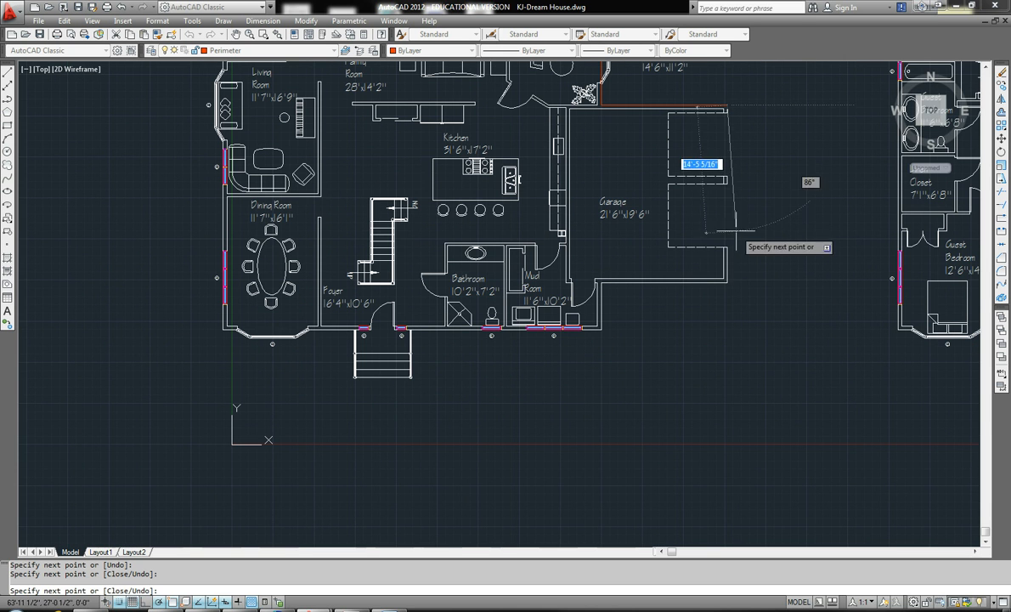
pyautogui.click(726, 282)
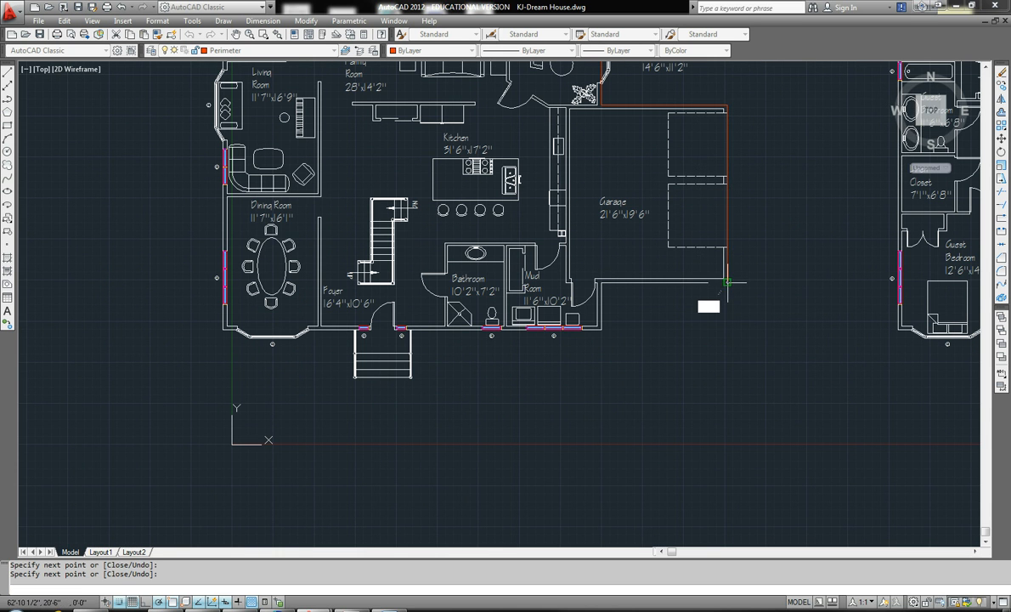
pyautogui.click(596, 283)
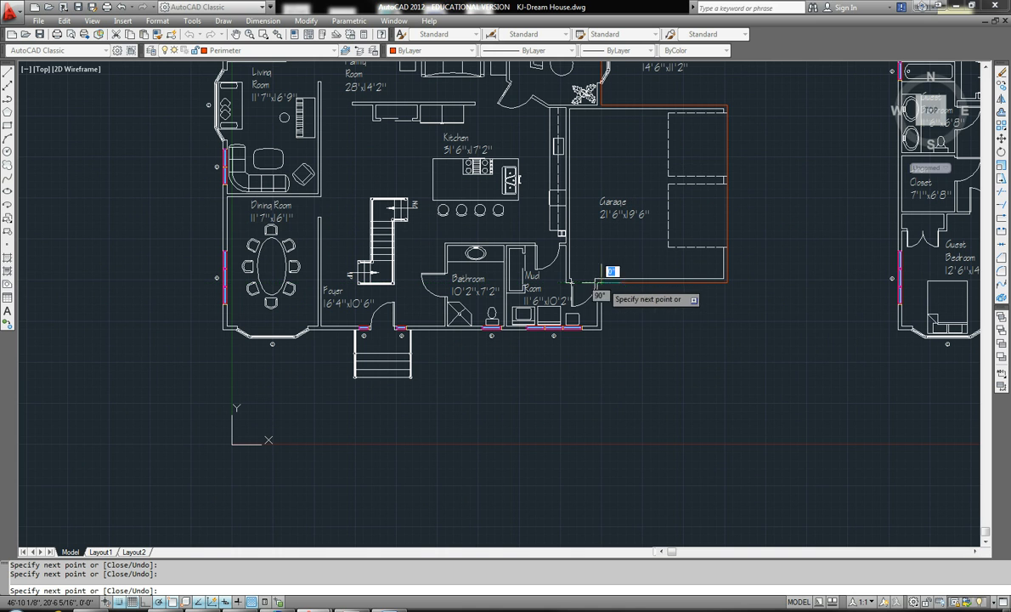
pyautogui.click(597, 329)
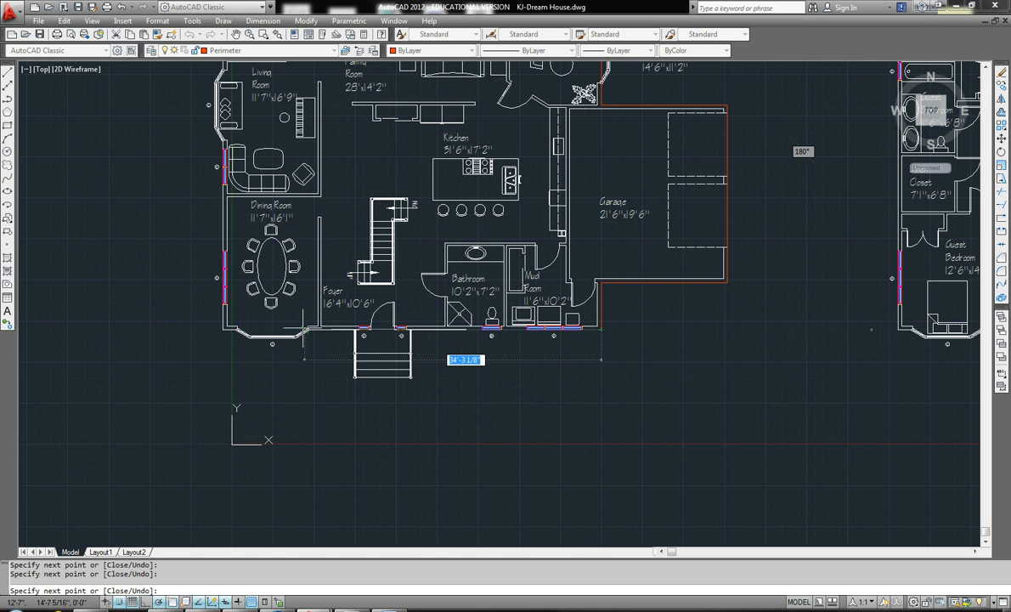
pyautogui.write('48')
pyautogui.press('Return')
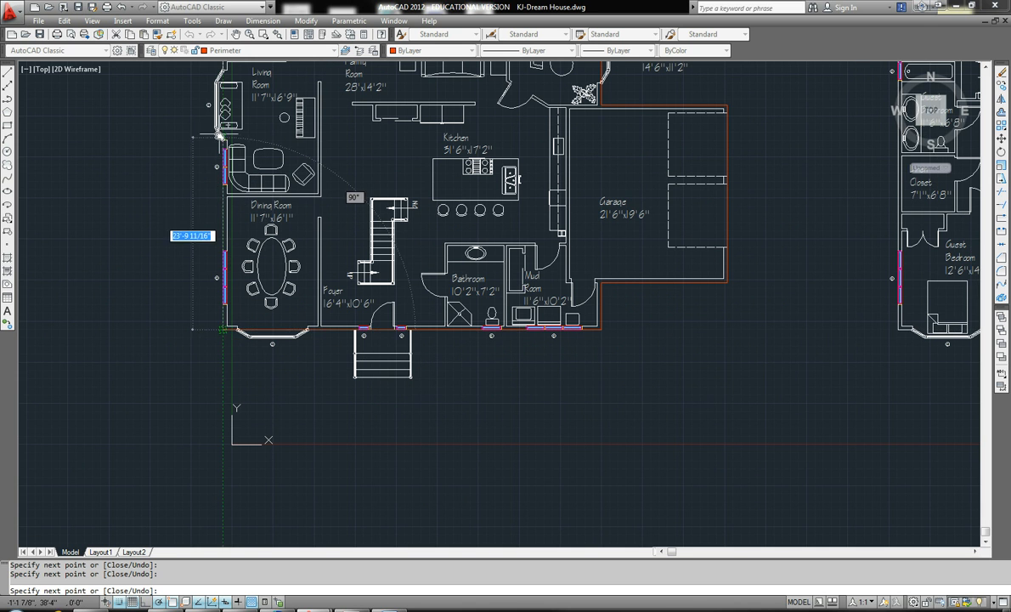
# - Close the perimeter outline up the dining and living room side wall and around the step back to the family room's upper-left corner
pyautogui.moveTo(225, 105); pyautogui.dragTo(198, 289, button='middle')
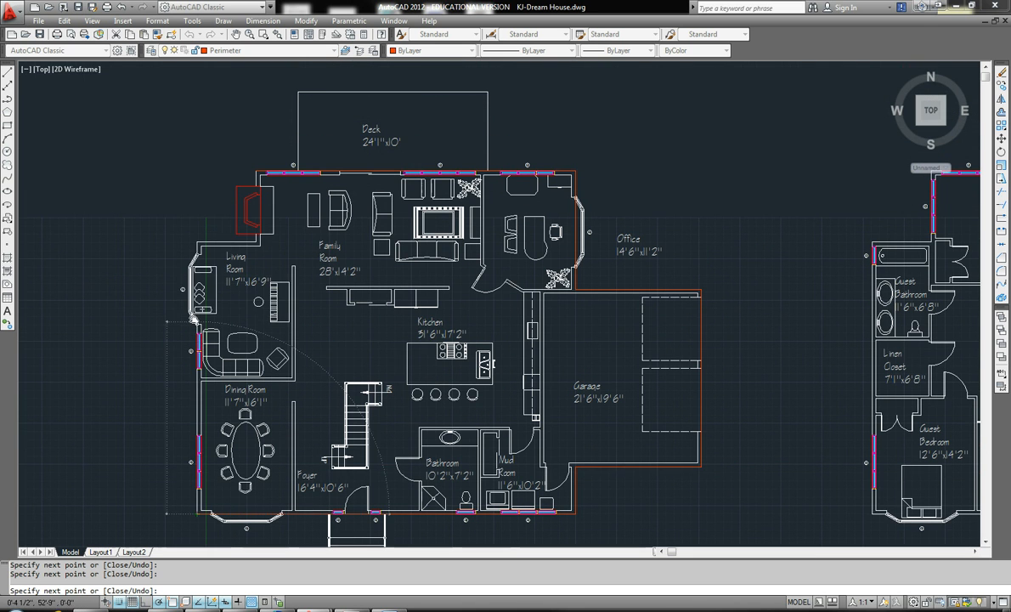
pyautogui.click(196, 242)
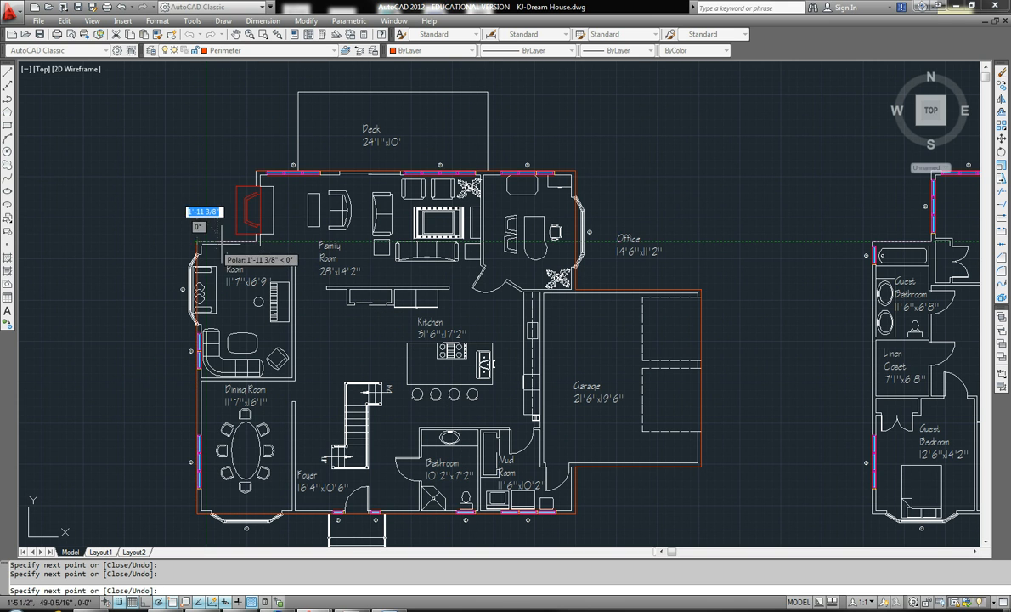
pyautogui.click(256, 242)
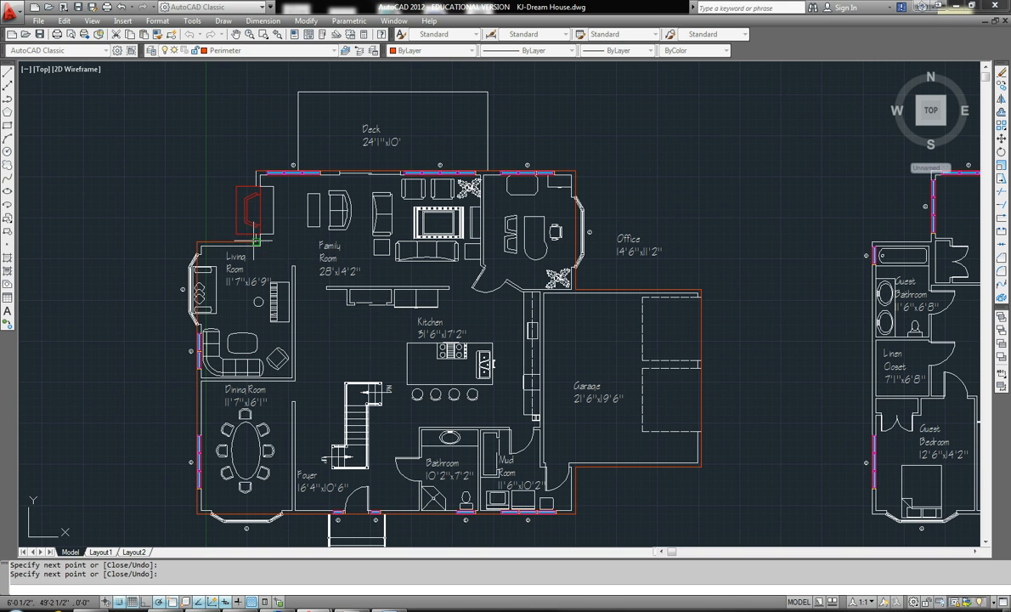
pyautogui.click(255, 170)
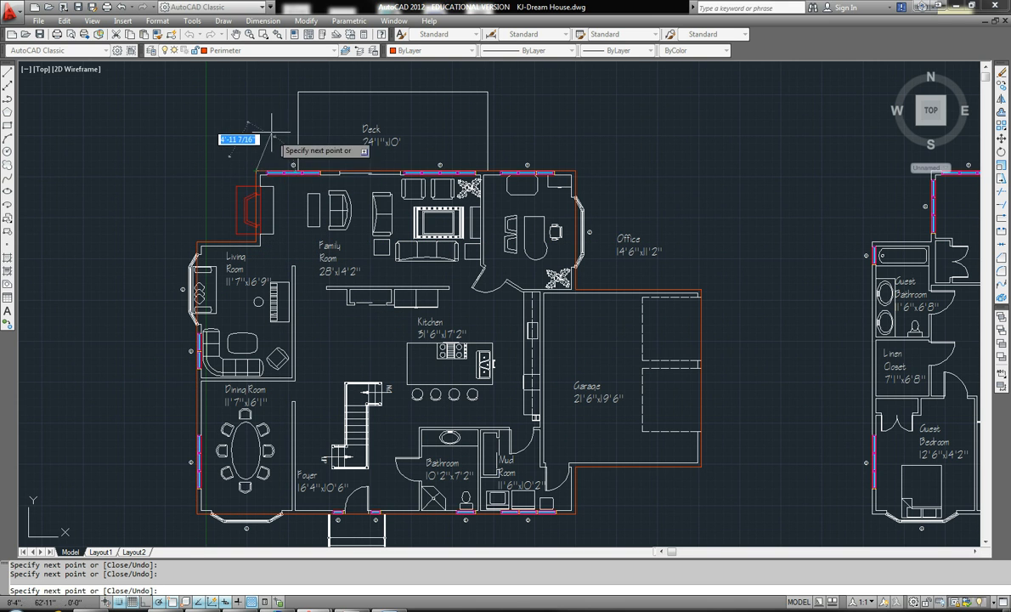
pyautogui.rightClick(272, 135)
pyautogui.click(289, 142)
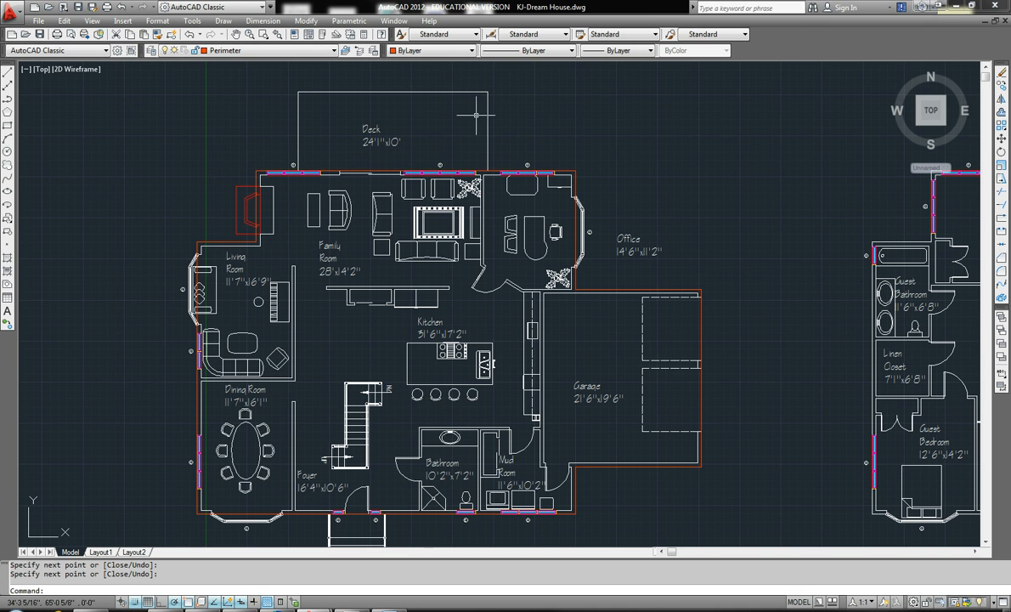
# - Turn off every layer except Perimeter
pyautogui.scroll(-2, 297, 72)
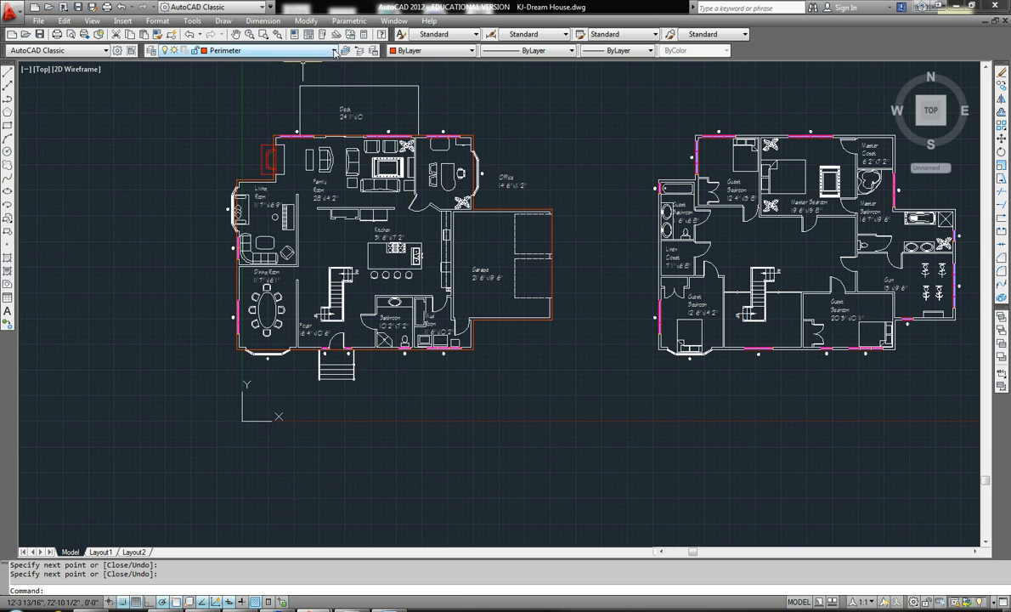
pyautogui.click(334, 52)
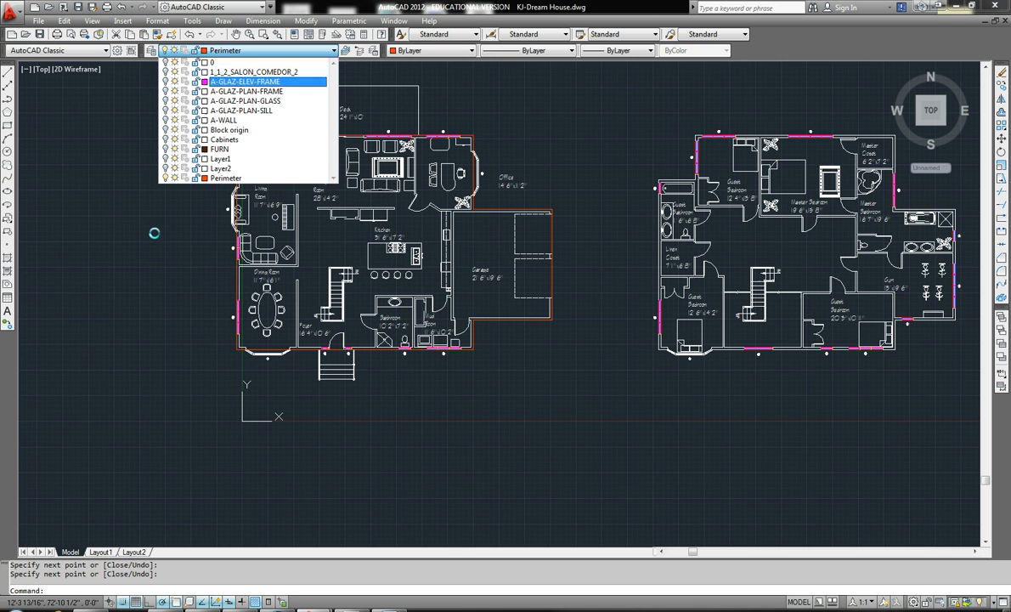
pyautogui.click(167, 72)
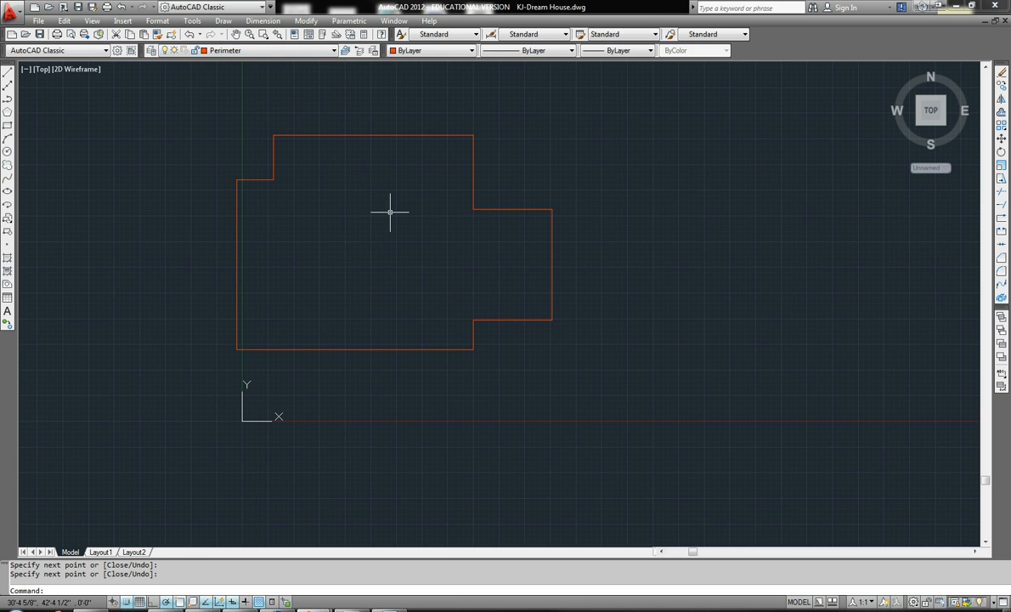
# - Offset the long rear wall line and the adjoining side wall line above the garage inward by 4
pyautogui.moveTo(383, 237); pyautogui.dragTo(457, 280, button='middle')
pyautogui.scroll(2, 436, 261)
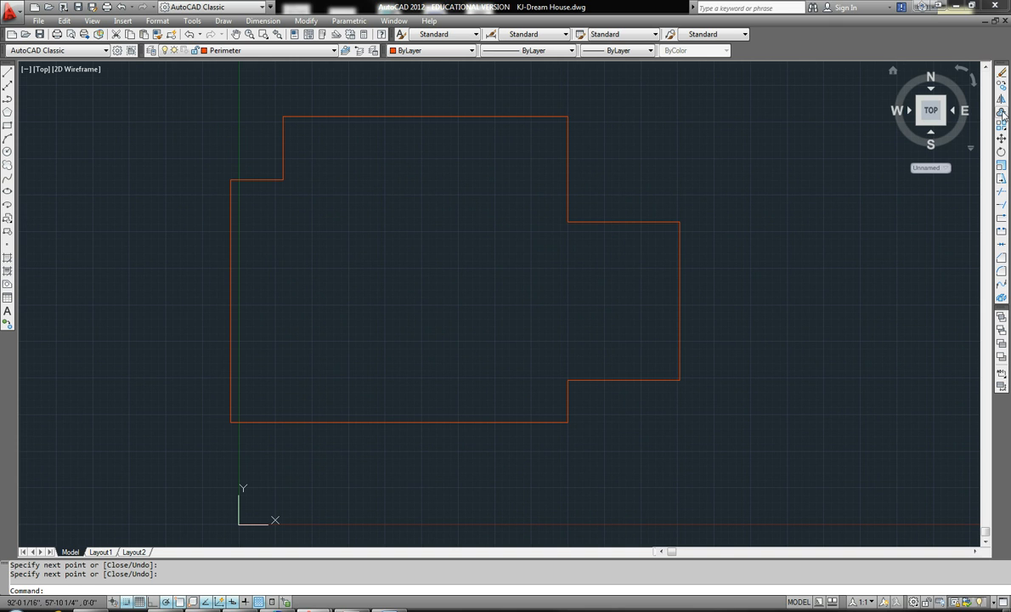
pyautogui.click(1001, 111)
pyautogui.write('o')
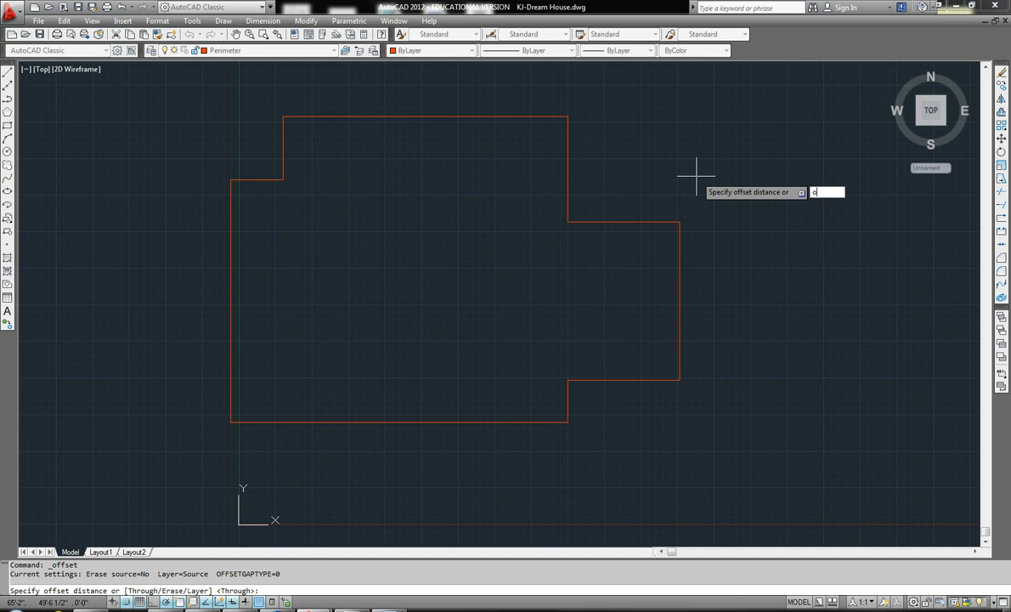
pyautogui.write('ffset')
pyautogui.press('Return')
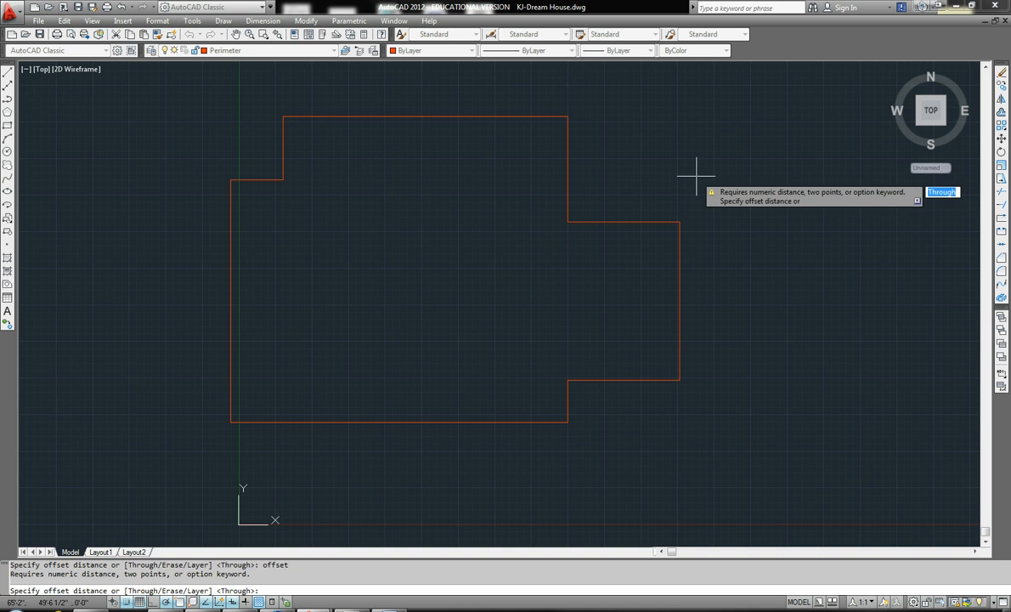
pyautogui.write('4')
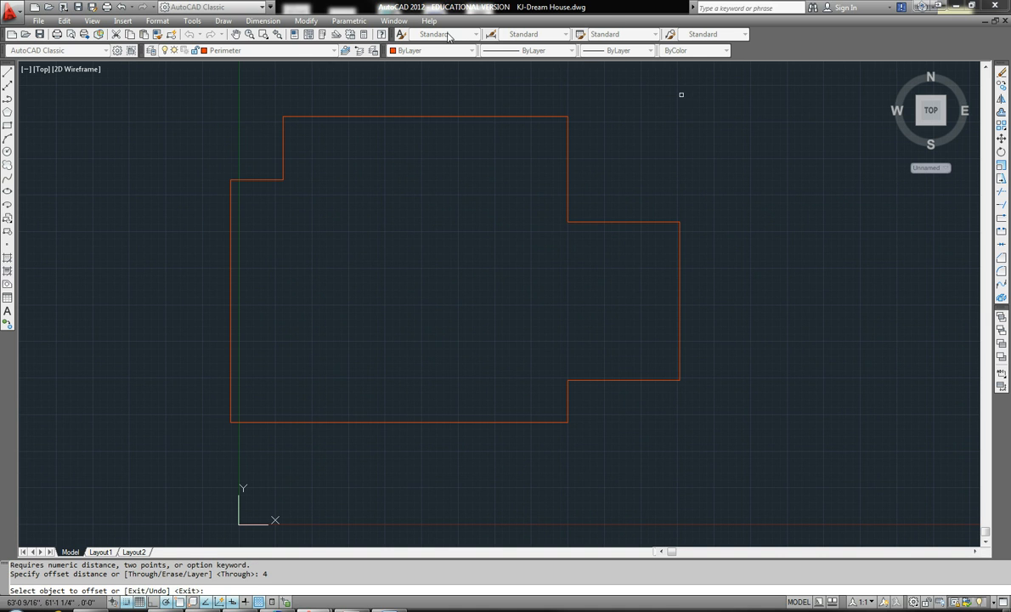
pyautogui.click(412, 117)
pyautogui.click(408, 138)
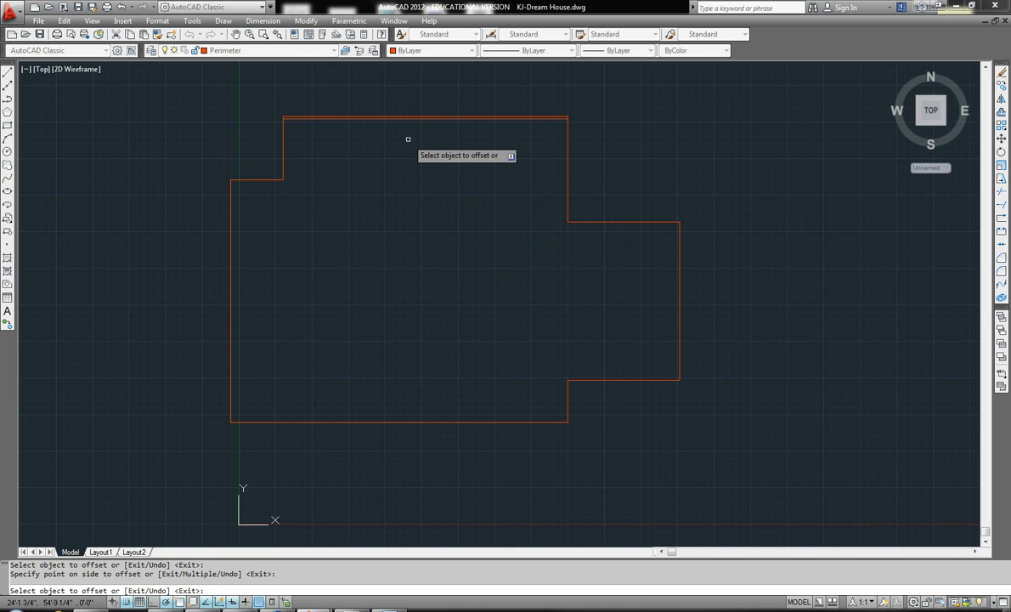
pyautogui.click(567, 153)
pyautogui.click(526, 150)
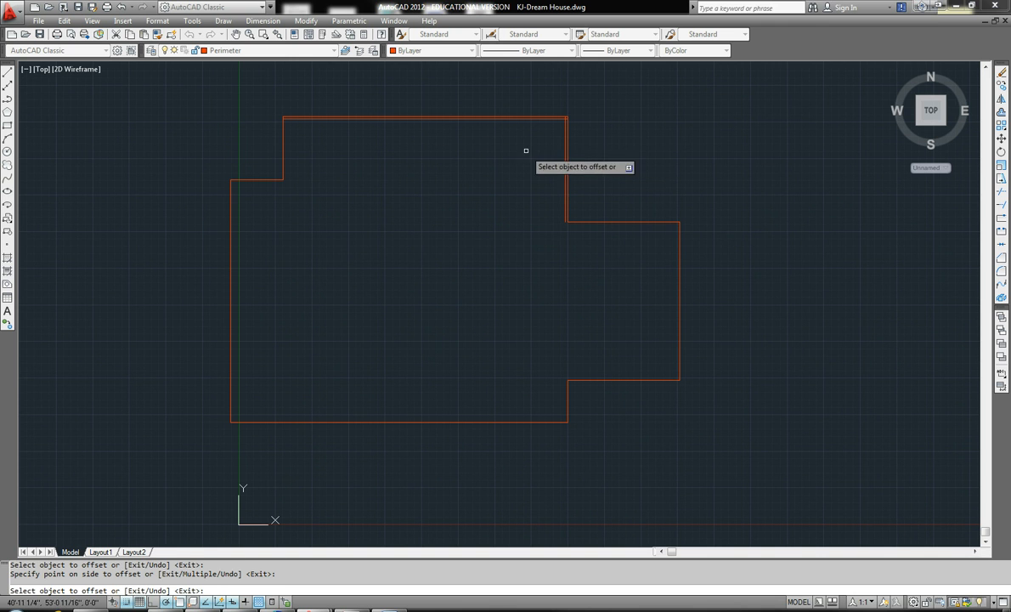
# - Offset the garage's upper, outer side and lower wall lines inward by the same distance
pyautogui.click(623, 221)
pyautogui.click(639, 243)
pyautogui.click(679, 244)
pyautogui.click(632, 249)
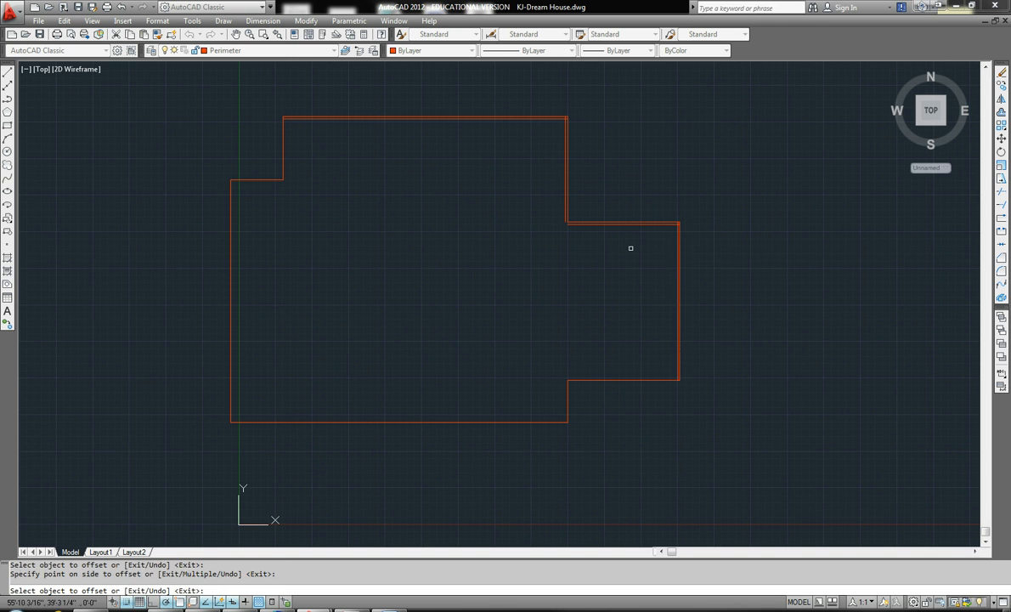
pyautogui.click(596, 379)
pyautogui.click(588, 350)
# - Offset the remaining perimeter lines inward: the short step below the garage, front wall, dining-side wall and both upper-left step walls
pyautogui.click(567, 397)
pyautogui.click(548, 393)
pyautogui.click(507, 421)
pyautogui.click(509, 401)
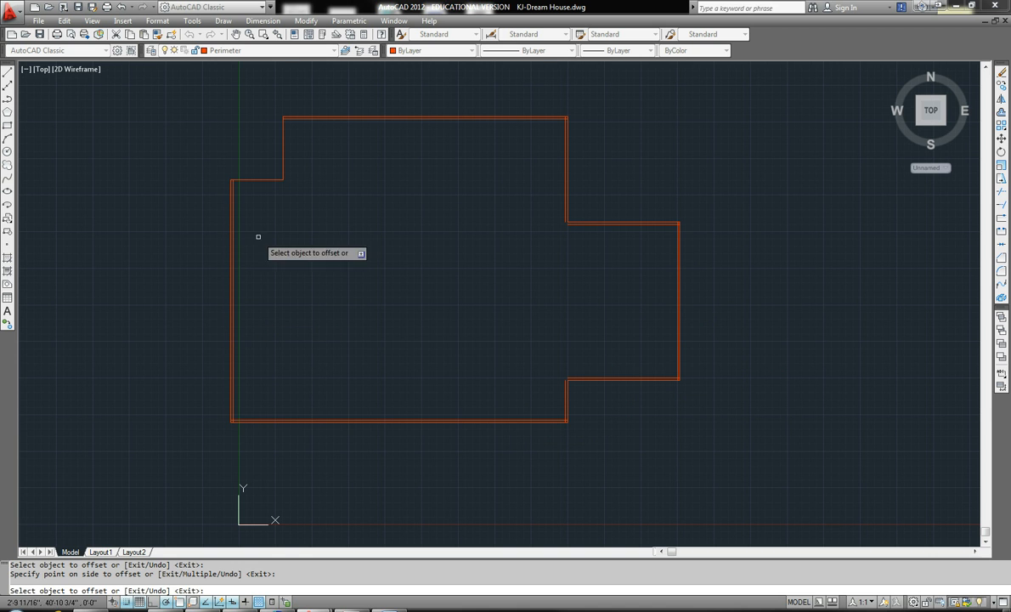
pyautogui.click(256, 179)
pyautogui.click(262, 200)
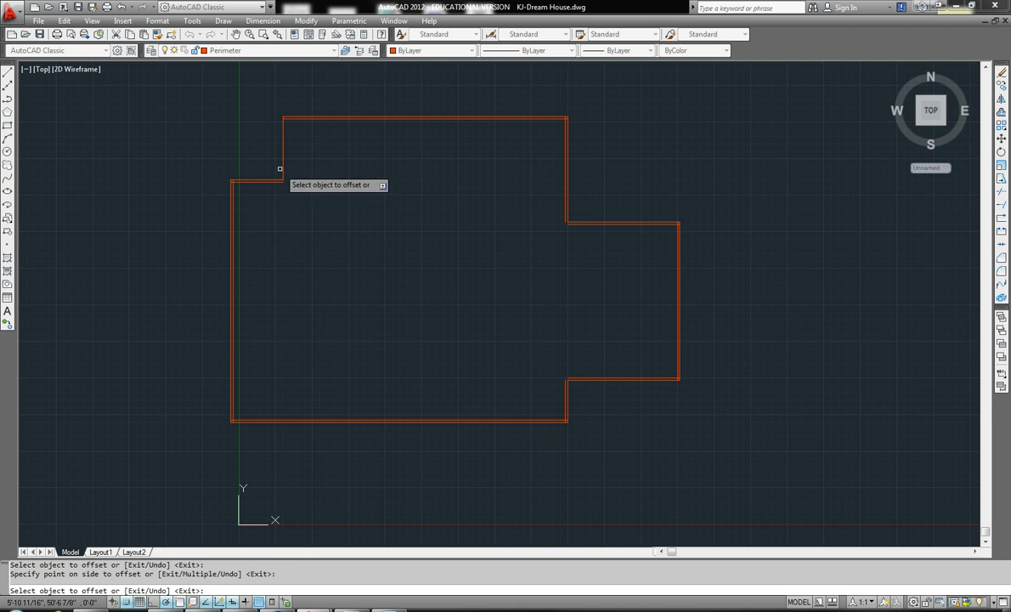
pyautogui.click(283, 162)
pyautogui.click(310, 163)
pyautogui.click(330, 163)
pyautogui.press('Escape')
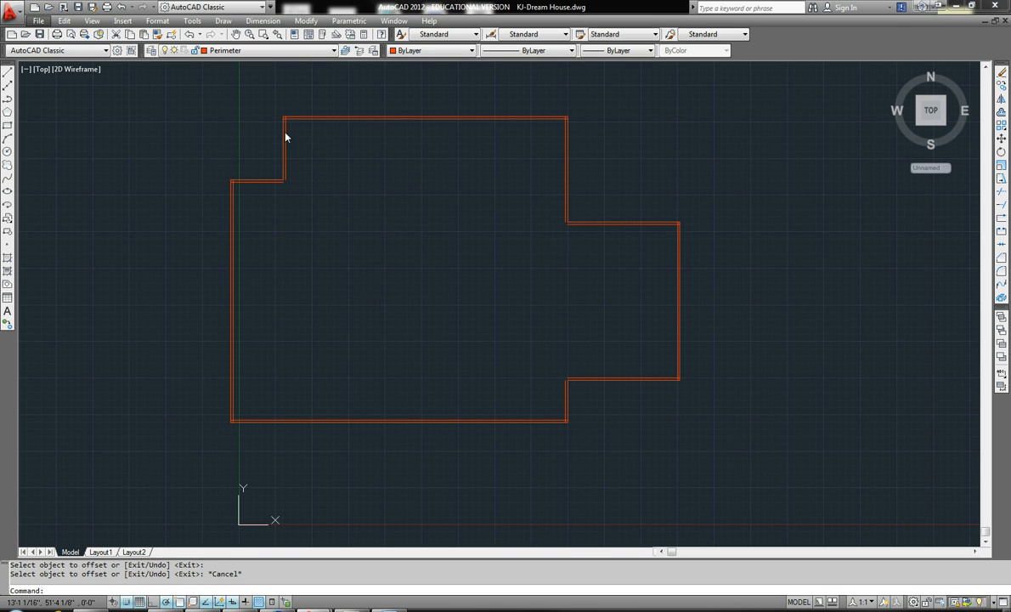
# - Fillet the inner lines with radius 0 where the garage's upper wall meets the house's side wall
pyautogui.click(1002, 283)
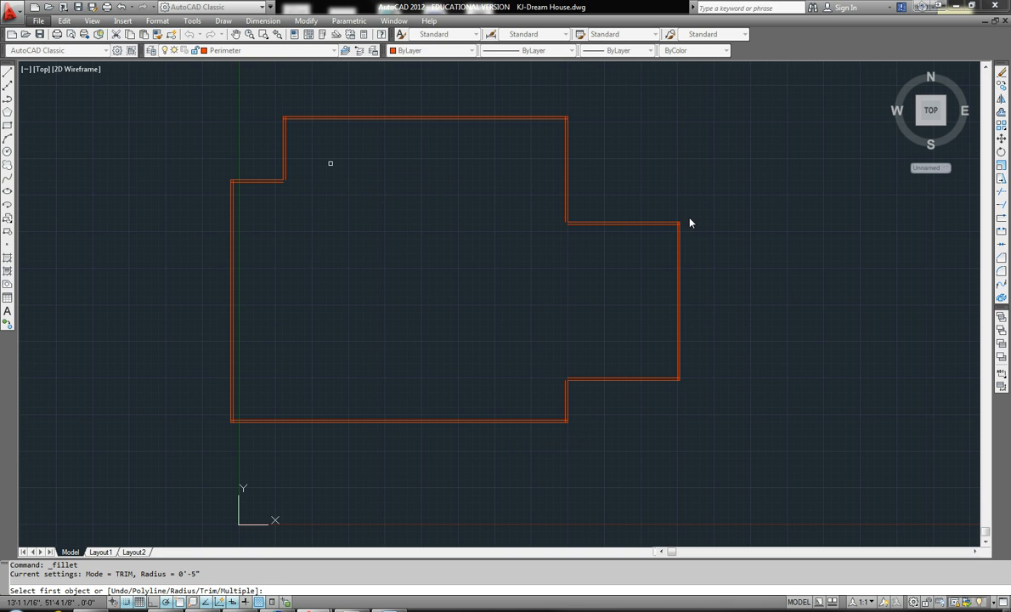
pyautogui.write('r')
pyautogui.press('Return')
pyautogui.write('0')
pyautogui.press('Return')
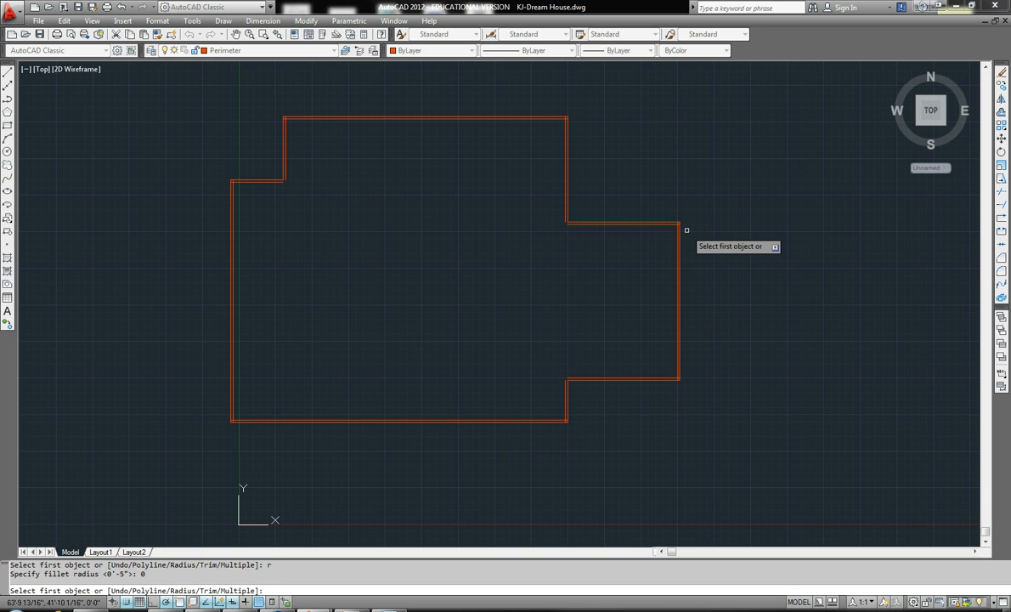
pyautogui.scroll(5, 553, 208)
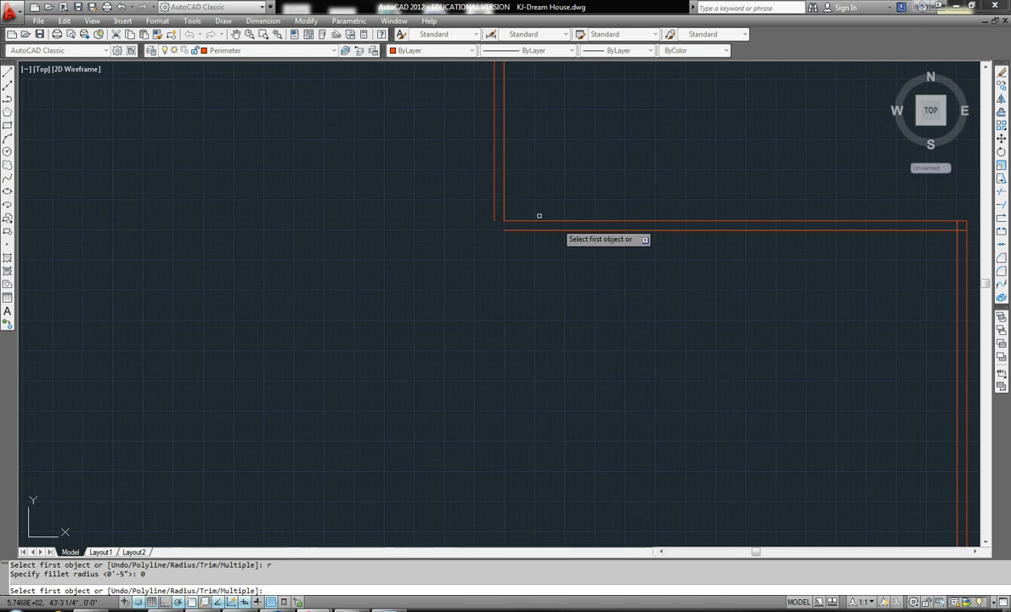
pyautogui.click(494, 201)
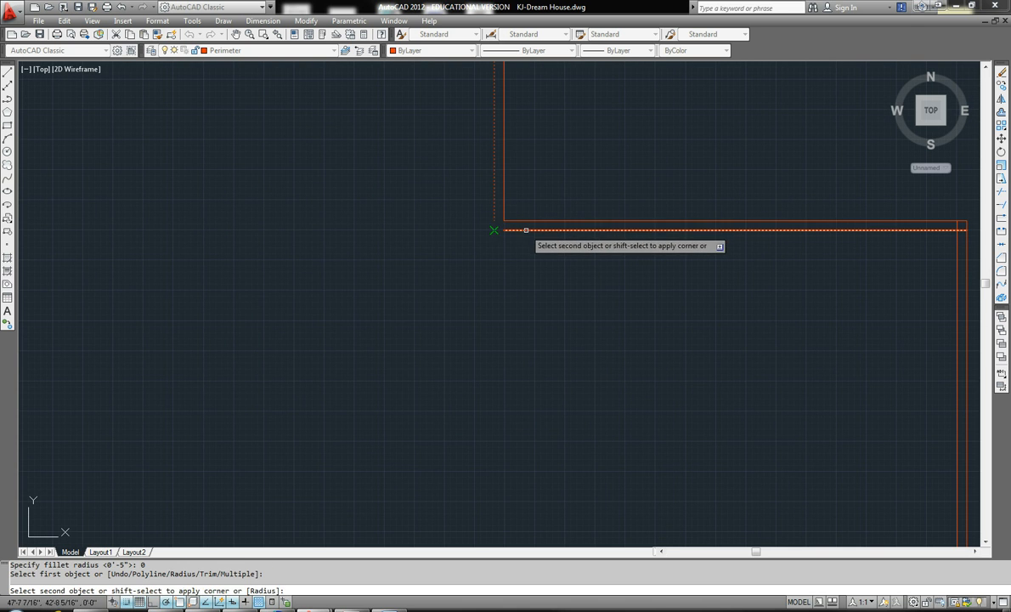
pyautogui.click(526, 229)
# - Fillet the inner lines at the garage's upper and lower outer corners with radius 0
pyautogui.moveTo(646, 271); pyautogui.dragTo(404, 282, button='middle')
pyautogui.press('Return')
pyautogui.click(610, 236)
pyautogui.click(631, 249)
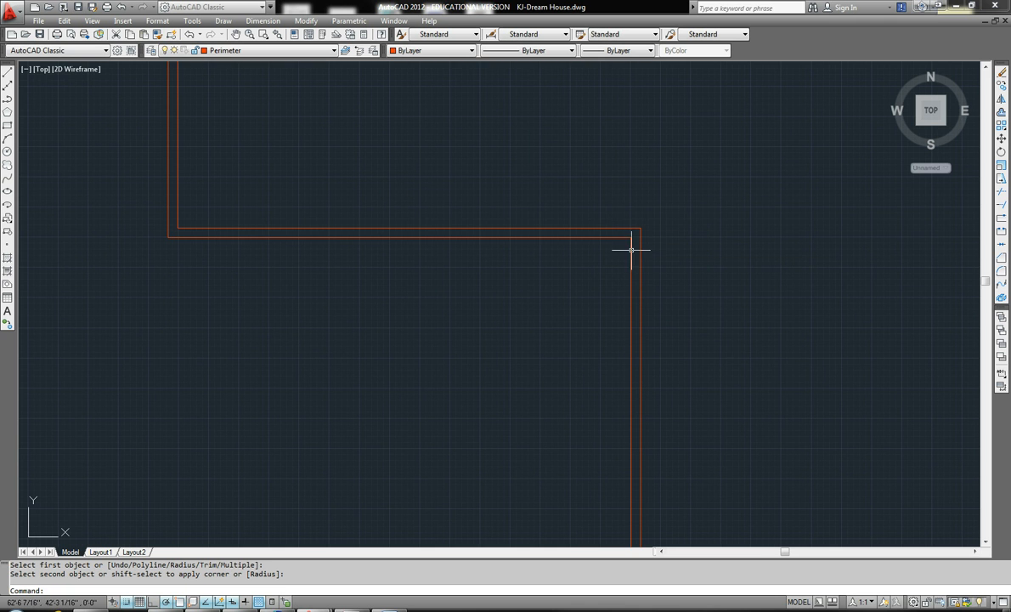
pyautogui.scroll(-2, 598, 287)
pyautogui.moveTo(597, 284); pyautogui.dragTo(593, 153, button='middle')
pyautogui.moveTo(526, 359); pyautogui.dragTo(490, 193, button='middle')
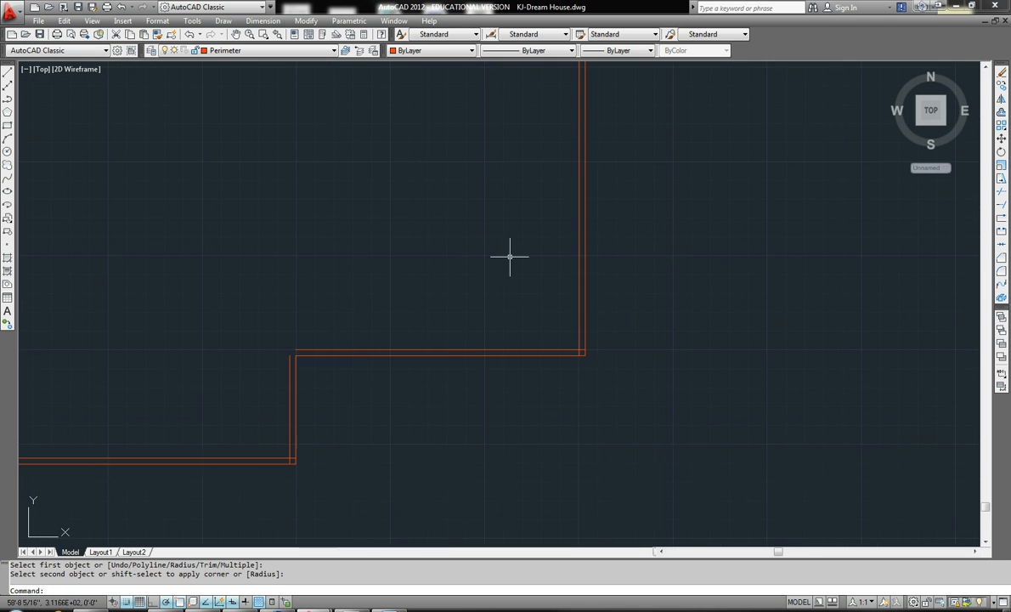
pyautogui.press('Return')
pyautogui.click(578, 319)
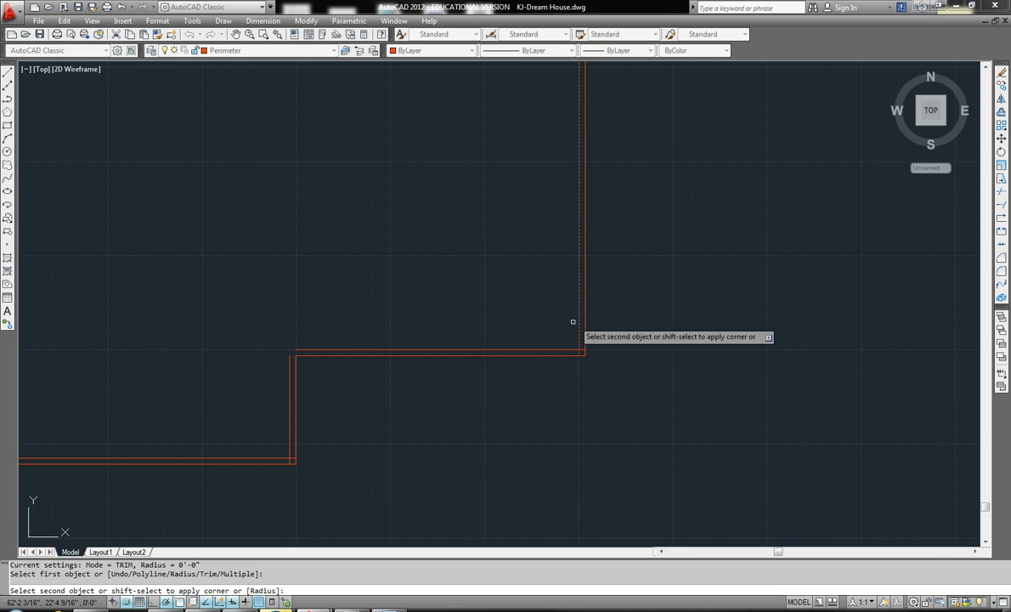
pyautogui.click(548, 349)
# - Fillet the inner lines at both ends of the short step wall between the garage and front wall with radius 0
pyautogui.press('Return')
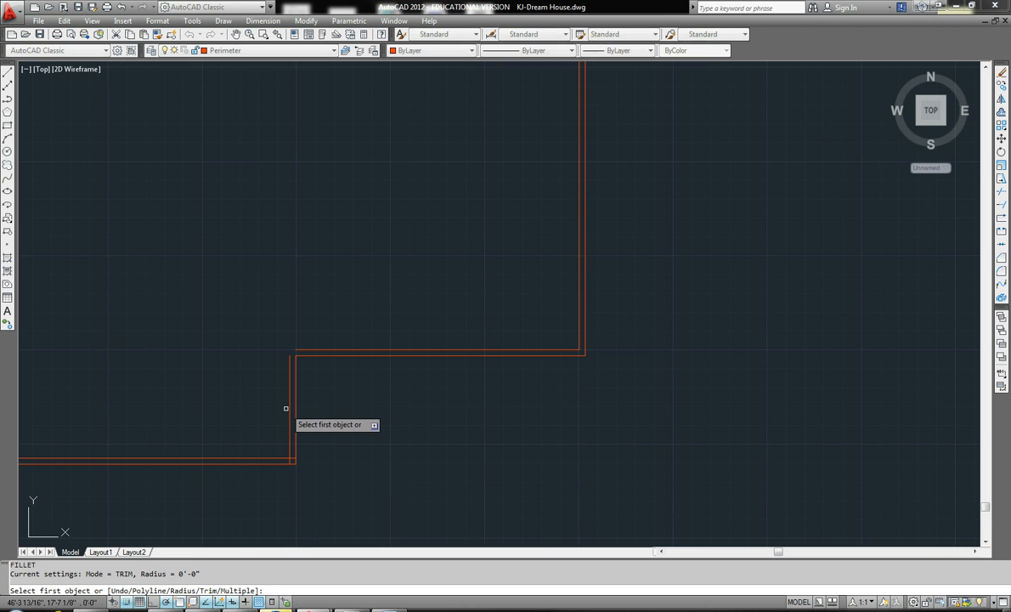
pyautogui.click(290, 401)
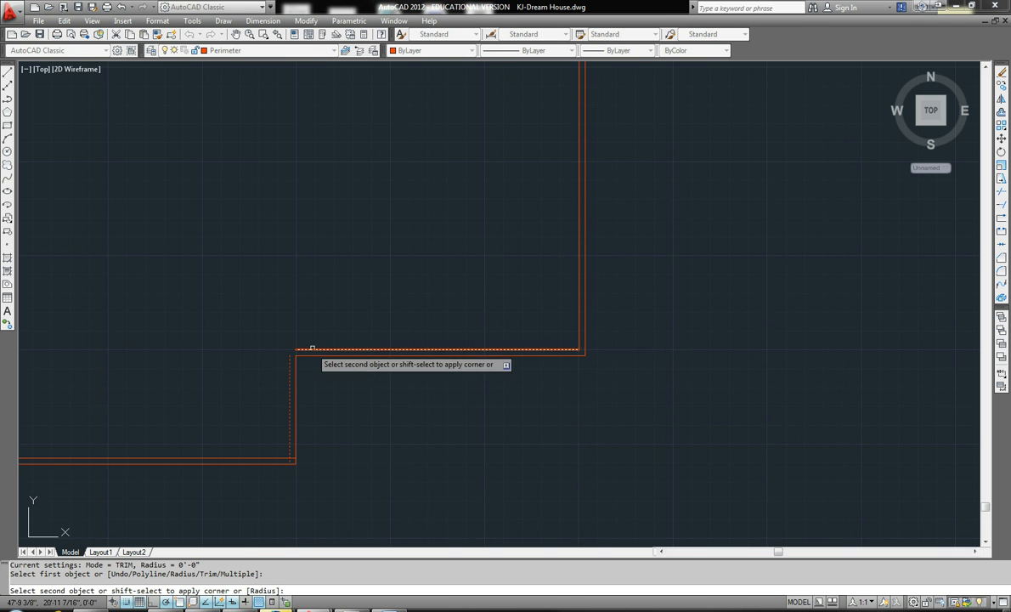
pyautogui.click(312, 350)
pyautogui.press('Return')
pyautogui.click(288, 443)
pyautogui.click(253, 457)
# - Fillet the inner lines with radius 0 at the lower-left corner, where the front wall meets the dining-side wall
pyautogui.moveTo(253, 453); pyautogui.dragTo(670, 449, button='middle')
pyautogui.moveTo(313, 413); pyautogui.dragTo(782, 400, button='middle')
pyautogui.press('Return')
pyautogui.click(360, 437)
pyautogui.click(323, 402)
# - Fillet the three inner corners around the perimeter's upper-left step with radius 0
pyautogui.moveTo(334, 395); pyautogui.dragTo(357, 361, button='middle')
pyautogui.scroll(-3, 350, 480)
pyautogui.scroll(4, 372, 119)
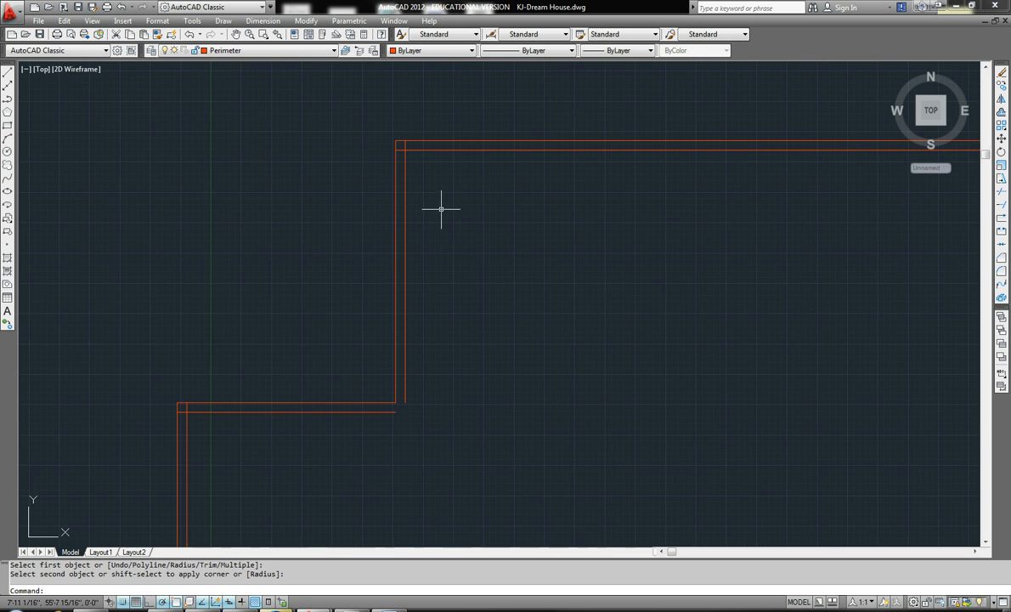
pyautogui.press('Return')
pyautogui.click(405, 161)
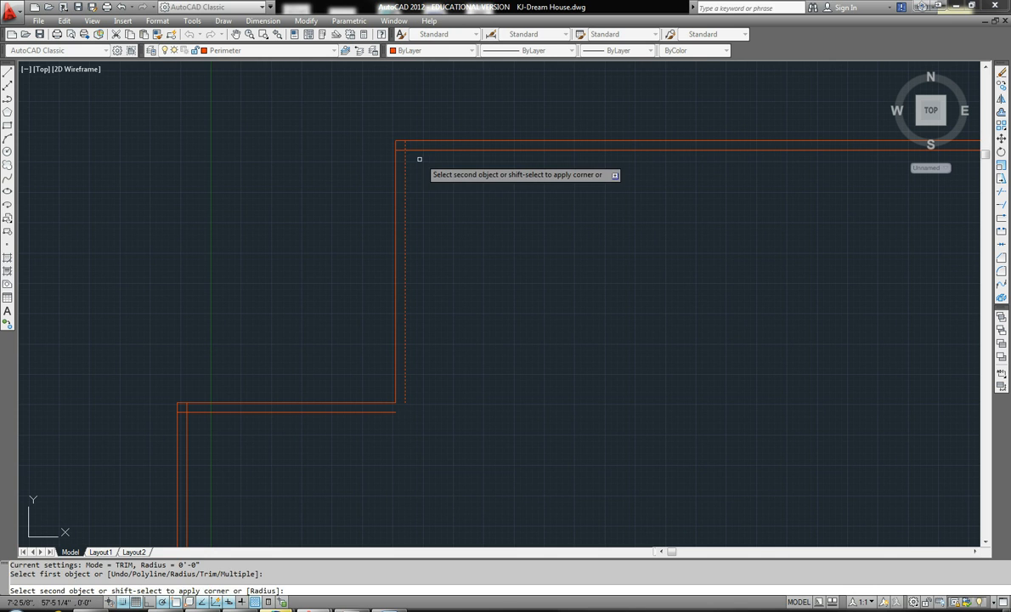
pyautogui.click(419, 153)
pyautogui.press('Return')
pyautogui.click(405, 373)
pyautogui.click(379, 411)
pyautogui.press('Return')
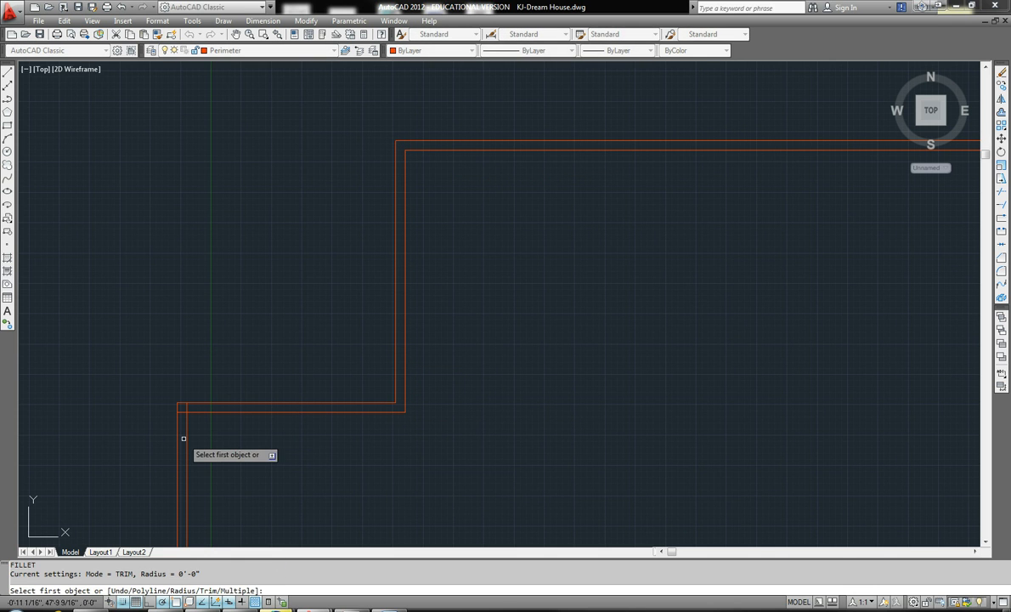
pyautogui.click(187, 437)
pyautogui.click(343, 410)
# - Fillet the inner lines with radius 0 at the rear wall's upper-right corner
pyautogui.scroll(-3, 352, 402)
pyautogui.moveTo(353, 402); pyautogui.dragTo(298, 344, button='middle')
pyautogui.press('Return')
pyautogui.scroll(-2, 377, 343)
pyautogui.scroll(5, 587, 323)
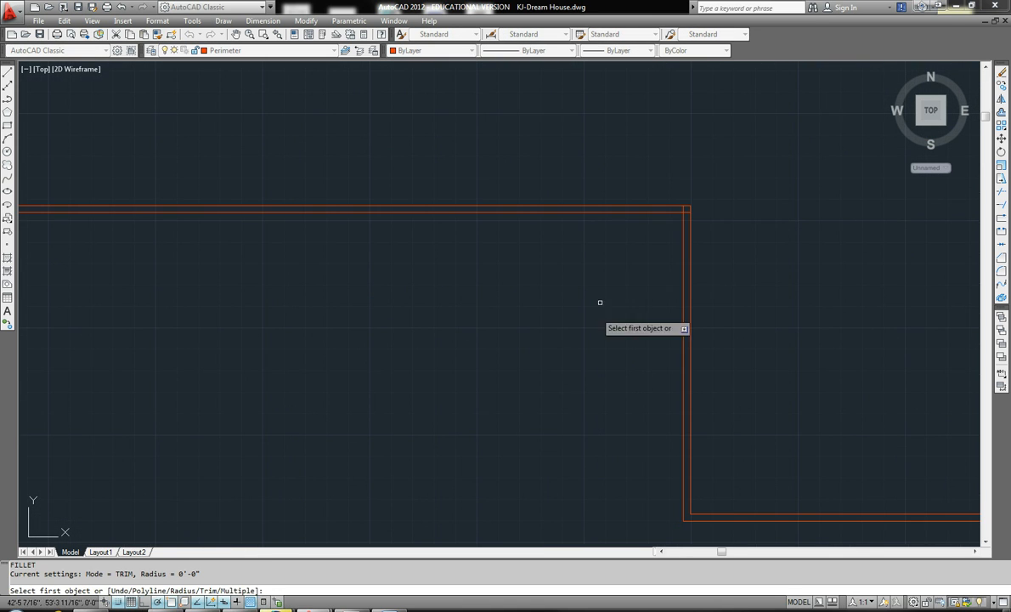
pyautogui.click(665, 213)
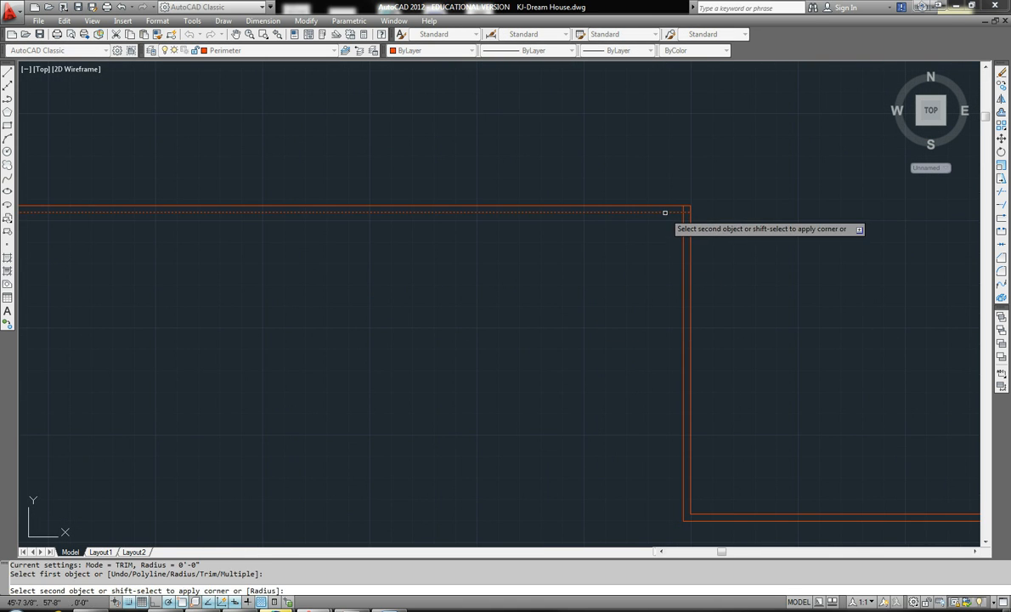
pyautogui.click(683, 220)
# - Bring the whole double outline into view and save the drawing
pyautogui.scroll(-5, 612, 259)
pyautogui.scroll(-2, 546, 237)
pyautogui.moveTo(527, 282); pyautogui.dragTo(501, 241, button='middle')
pyautogui.scroll(2, 501, 241)
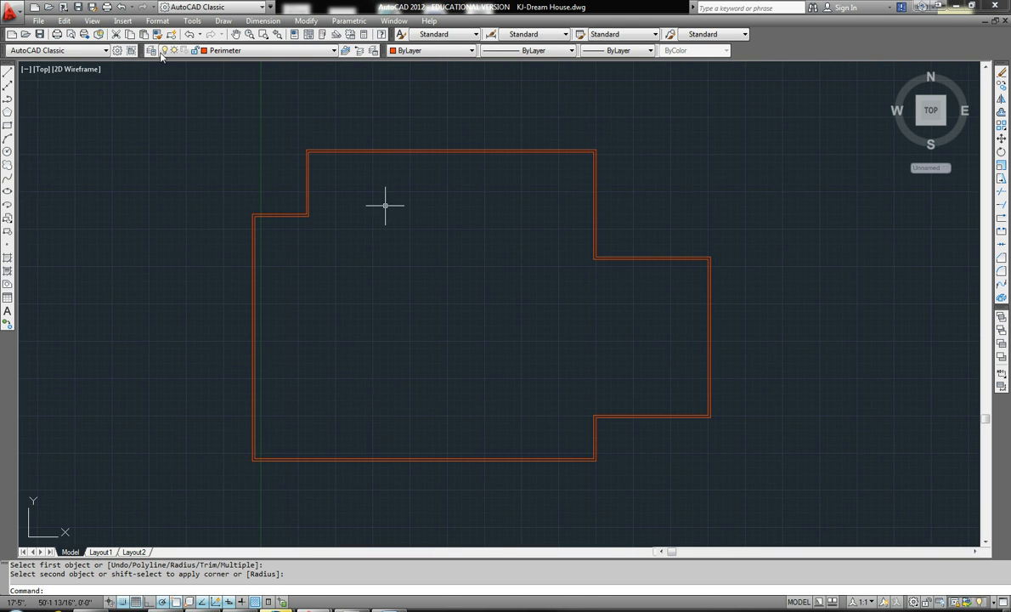
pyautogui.click(77, 7)
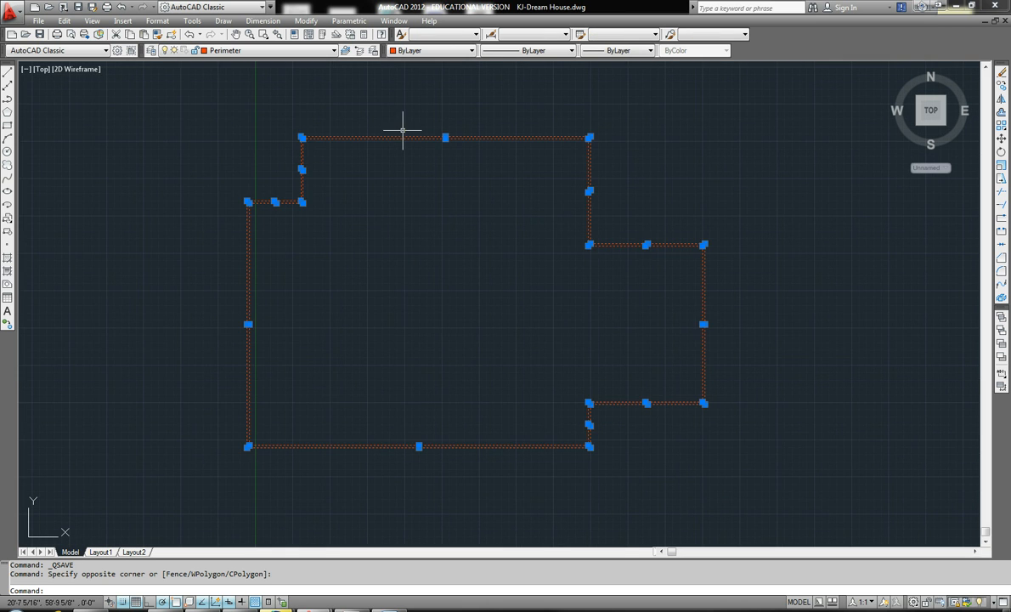
# - Clear the outline selection and draw a short line over the inner rear wall line, starting at its upper-right inner corner
pyautogui.scroll(3, 399, 131)
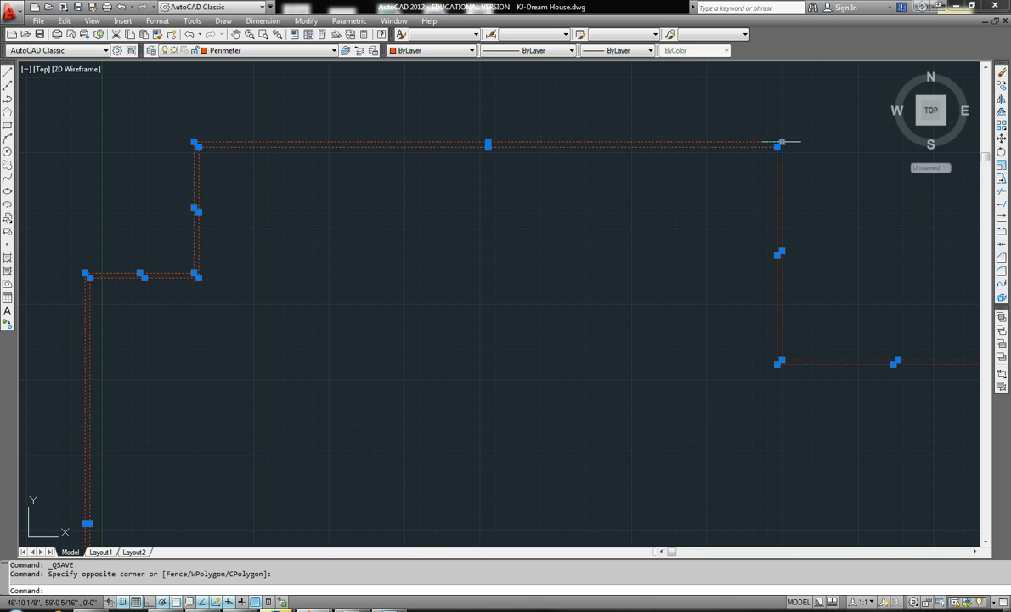
pyautogui.press('Escape')
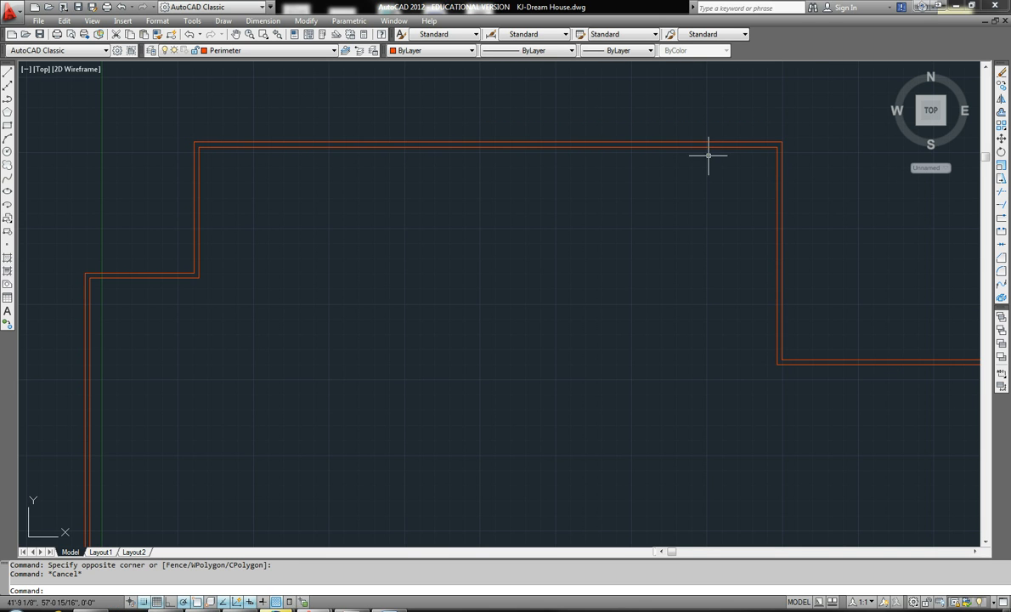
pyautogui.click(7, 74)
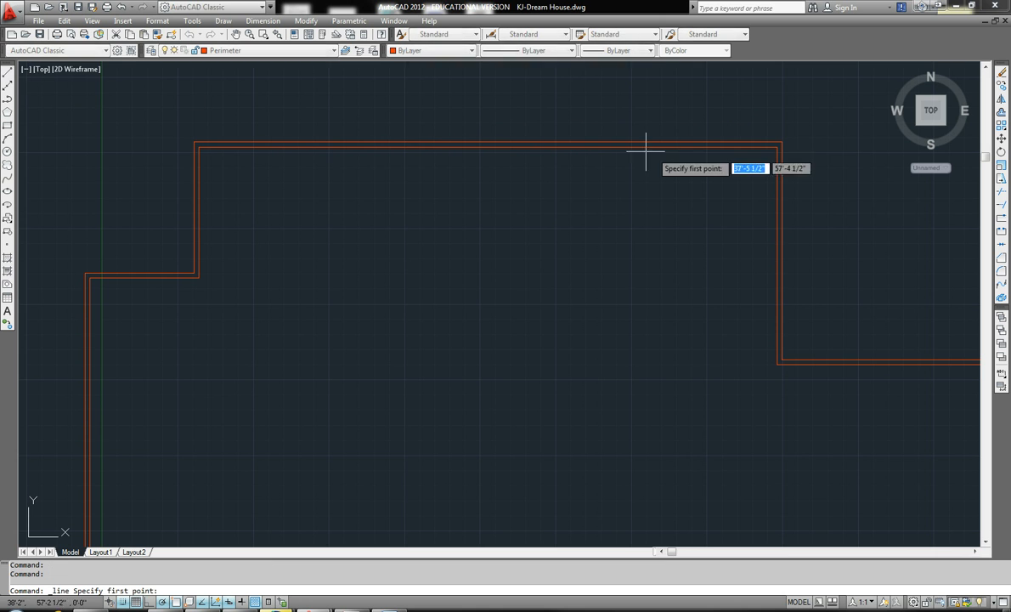
pyautogui.click(777, 146)
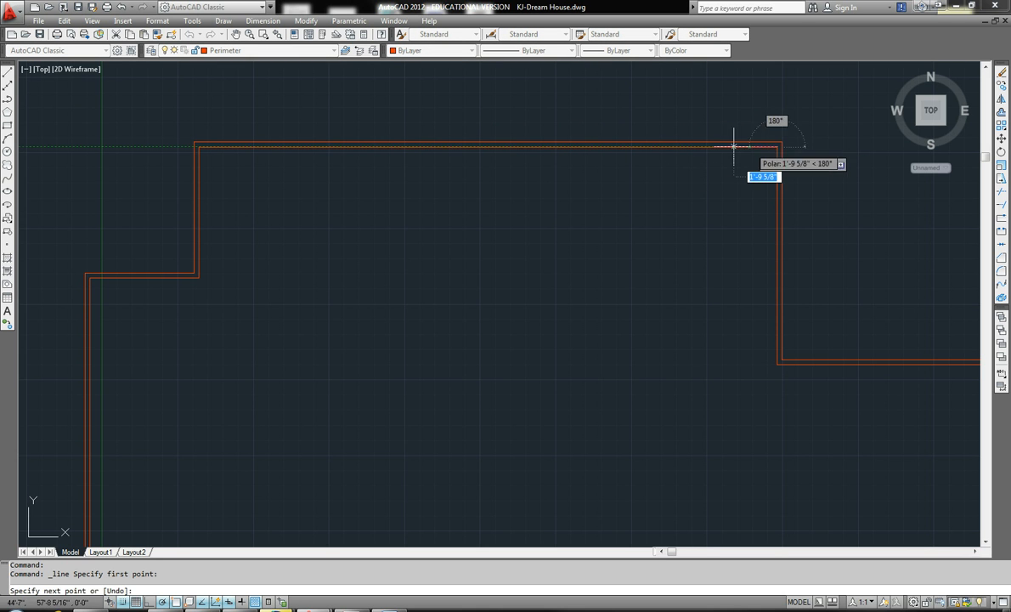
pyautogui.press('Escape')
# - Select the whole outline to locate the overlapping line by its extra grips, clear the selection, and delete that short line
pyautogui.scroll(-4, 461, 136)
pyautogui.click(228, 111)
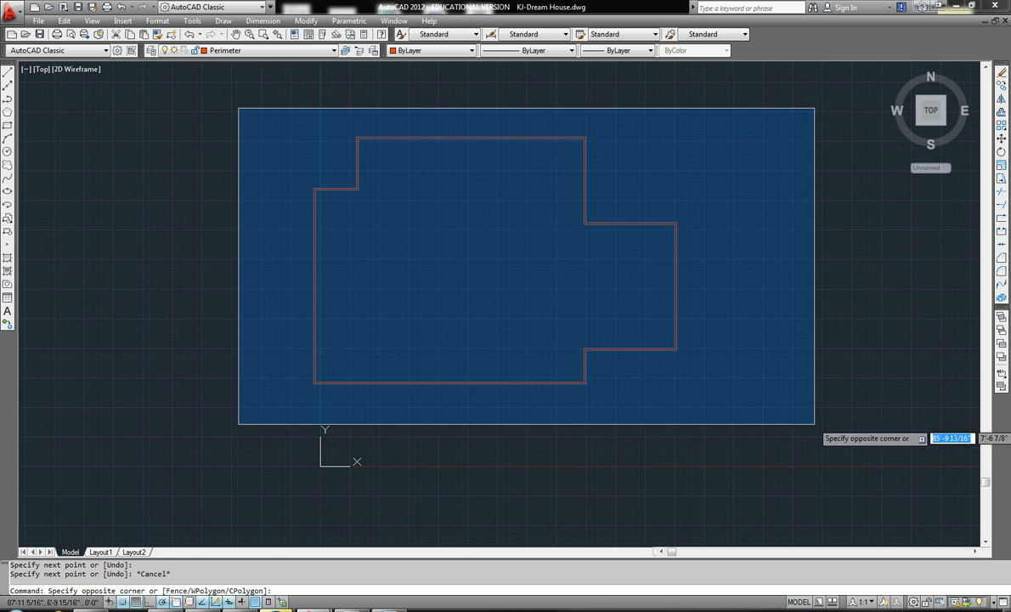
pyautogui.click(818, 416)
pyautogui.scroll(5, 616, 162)
pyautogui.moveTo(476, 117); pyautogui.dragTo(585, 206, button='middle')
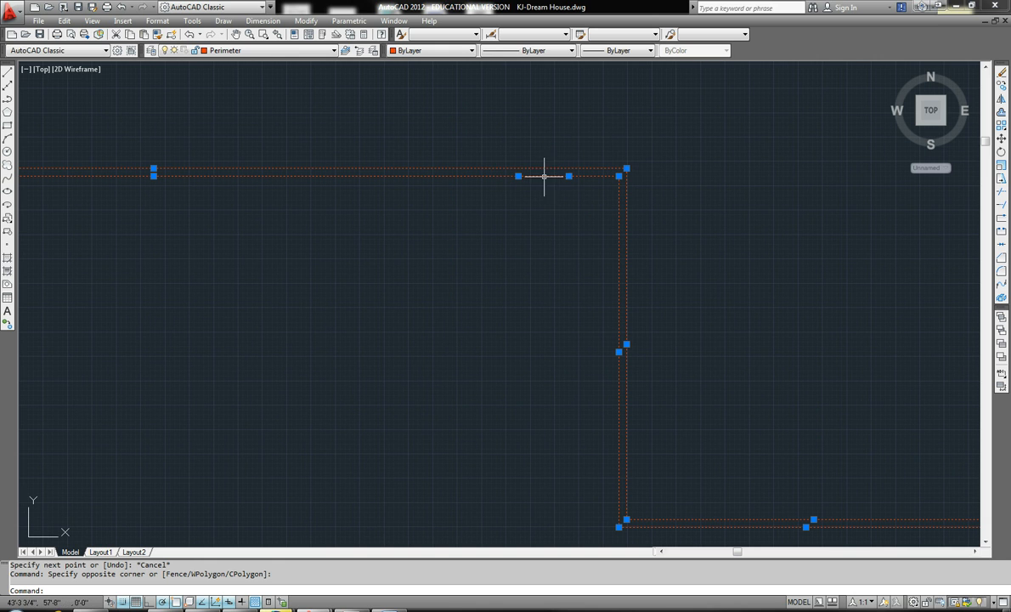
pyautogui.press('Escape')
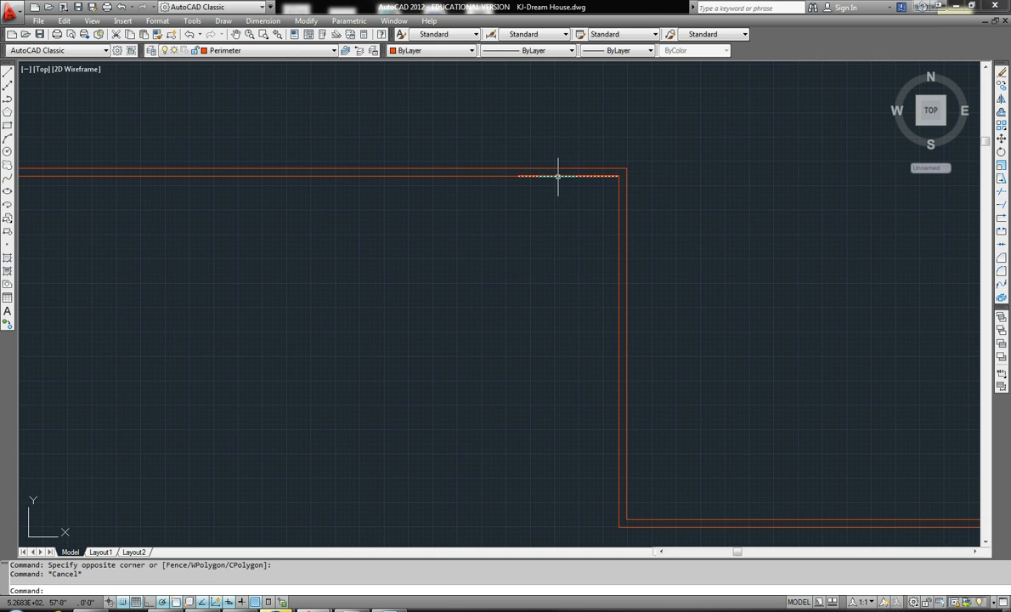
pyautogui.click(558, 176)
pyautogui.press('Delete')
# - Select the entire double outline with a window and check its grips for overlapping lines
pyautogui.scroll(-6, 557, 175)
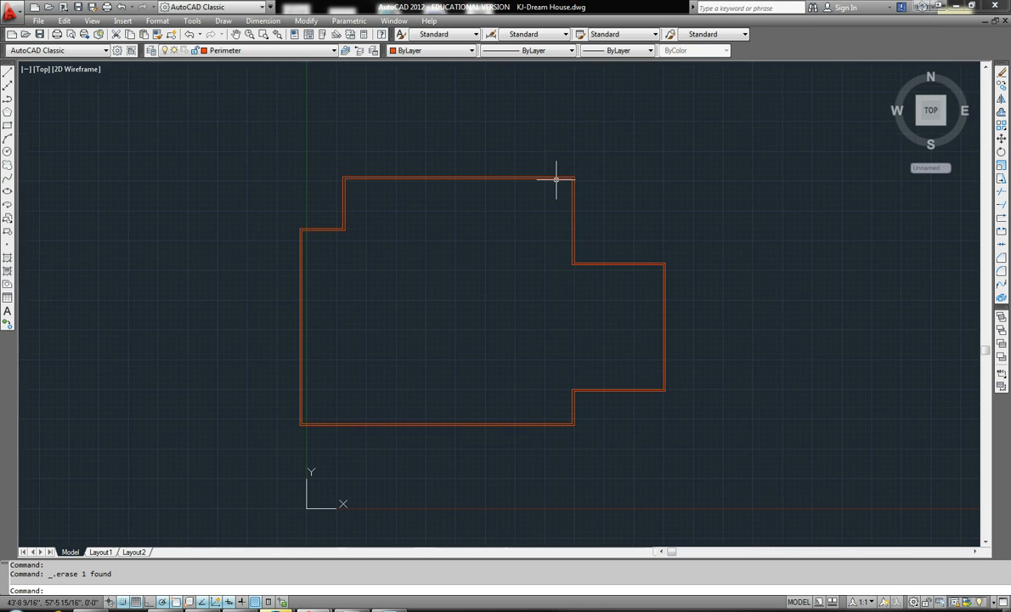
pyautogui.click(203, 118)
pyautogui.click(735, 470)
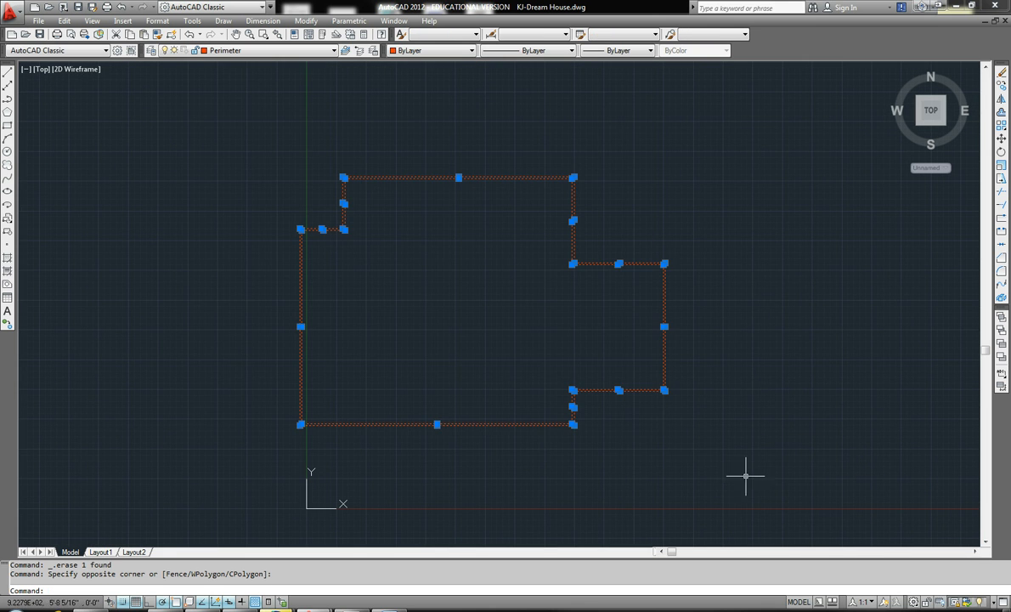
pyautogui.scroll(2, 407, 222)
pyautogui.moveTo(399, 219); pyautogui.dragTo(376, 187, button='middle')
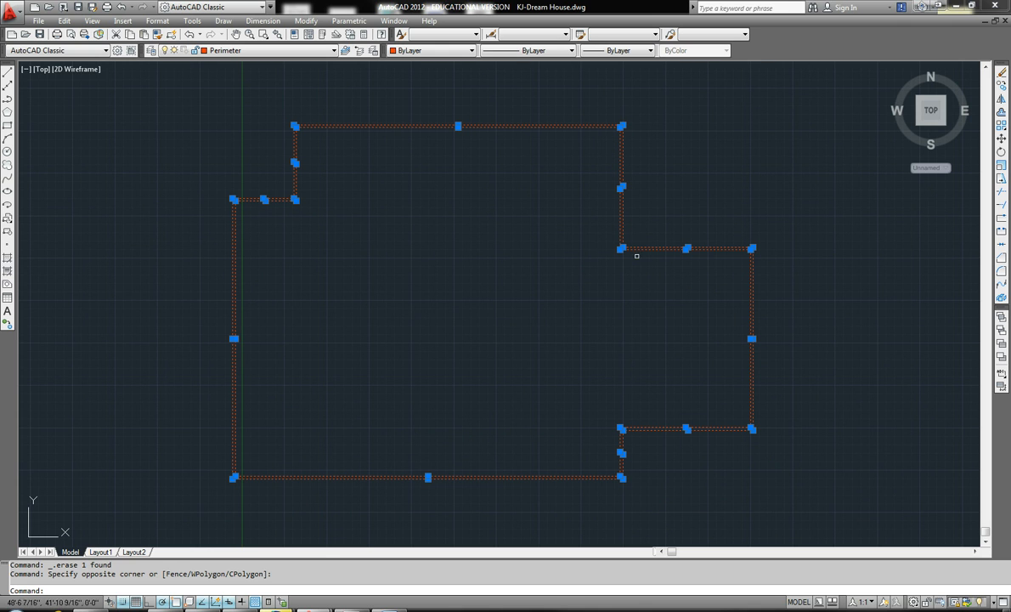
pyautogui.moveTo(713, 184); pyautogui.dragTo(691, 179, button='middle')
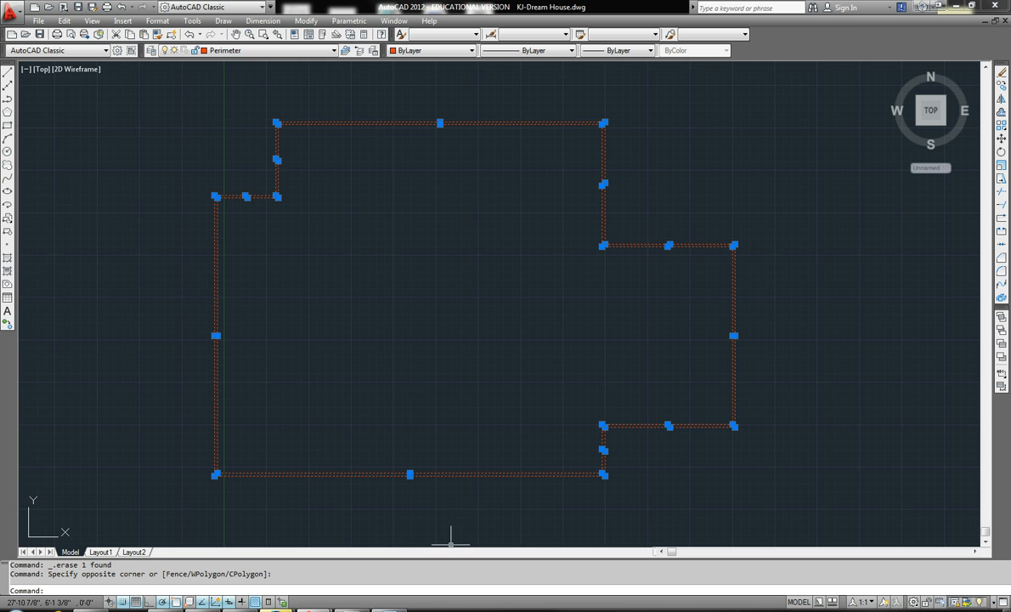
# - Switch to Adobe Reader and review the roof model instructions, from the sample outline up to the numbered requirements and the roof type and pitch examples
pyautogui.click(352, 609)
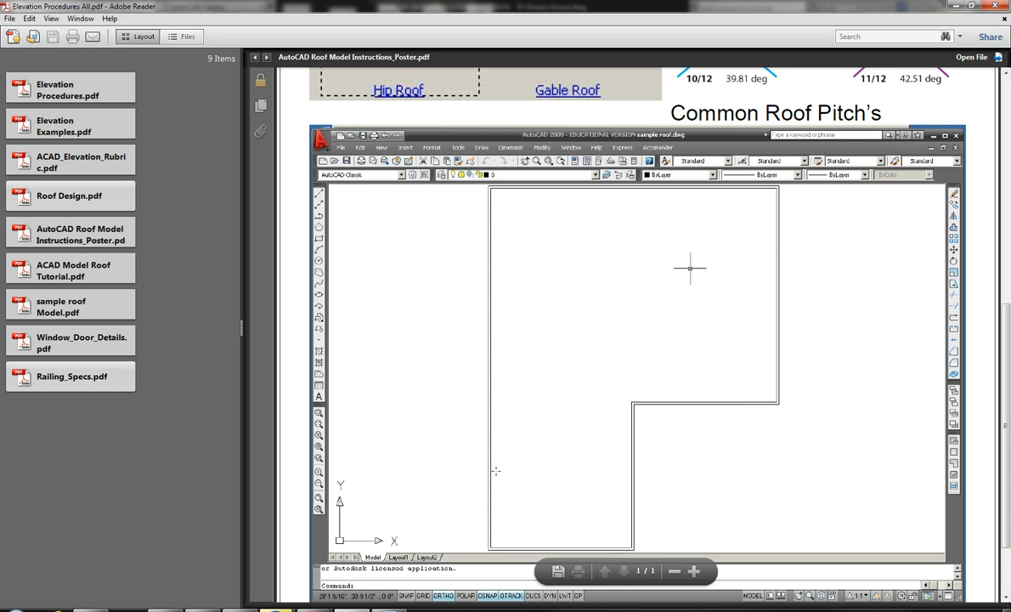
pyautogui.scroll(2, 368, 196)
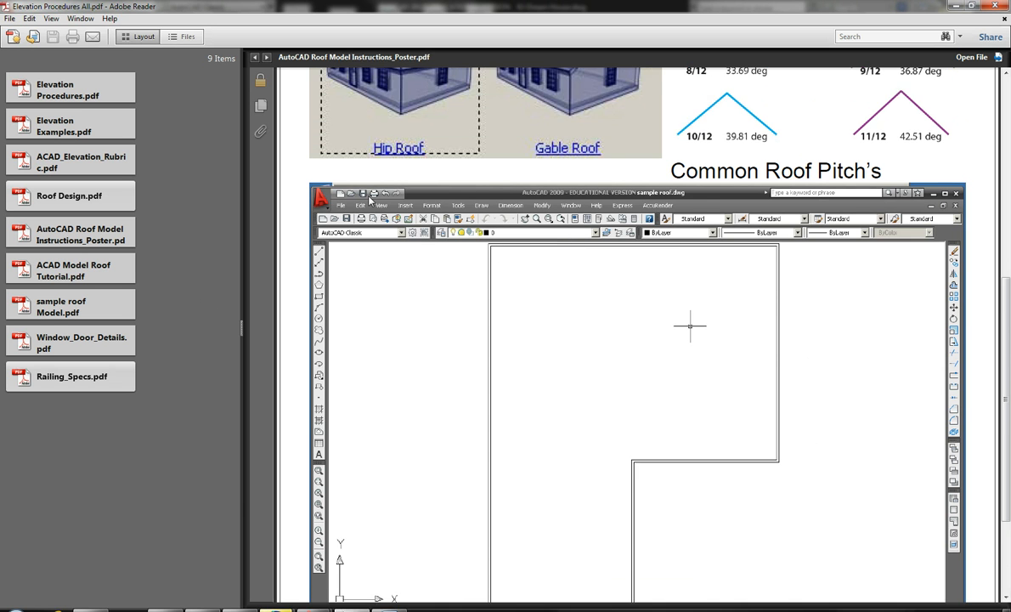
pyautogui.scroll(6, 370, 198)
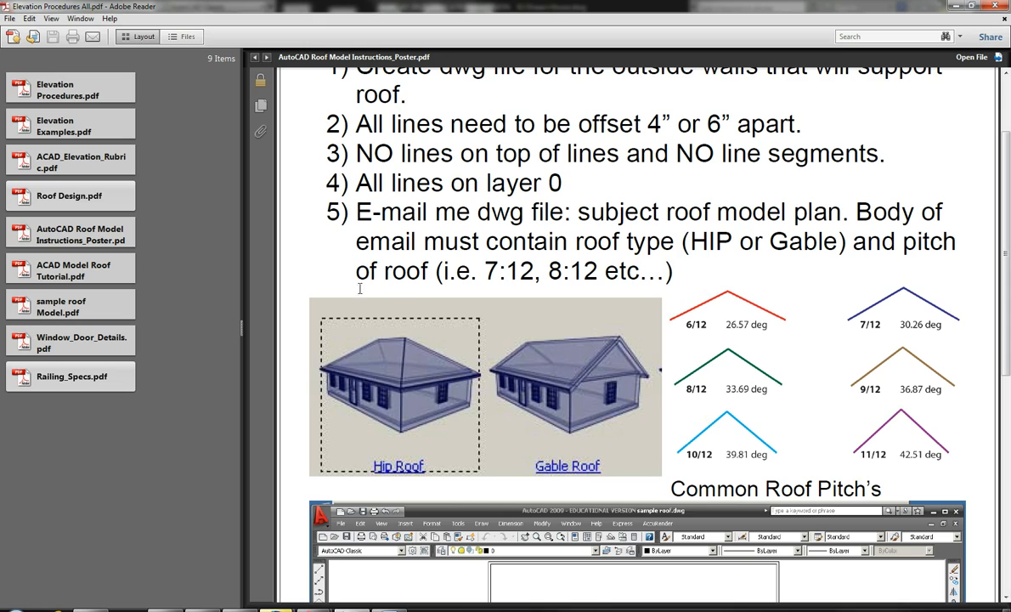
# - Open Roof Design.pdf from the portfolio and look through it to the diagrams showing the effects of different roof pitches on a house
pyautogui.click(74, 195)
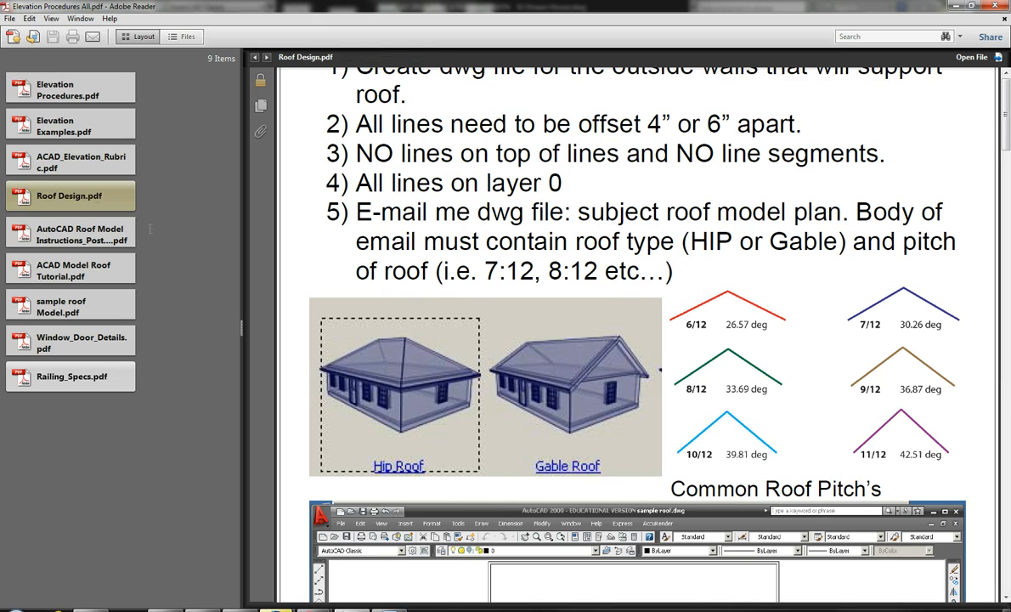
pyautogui.scroll(-10, 595, 417)
pyautogui.scroll(-20, 595, 416)
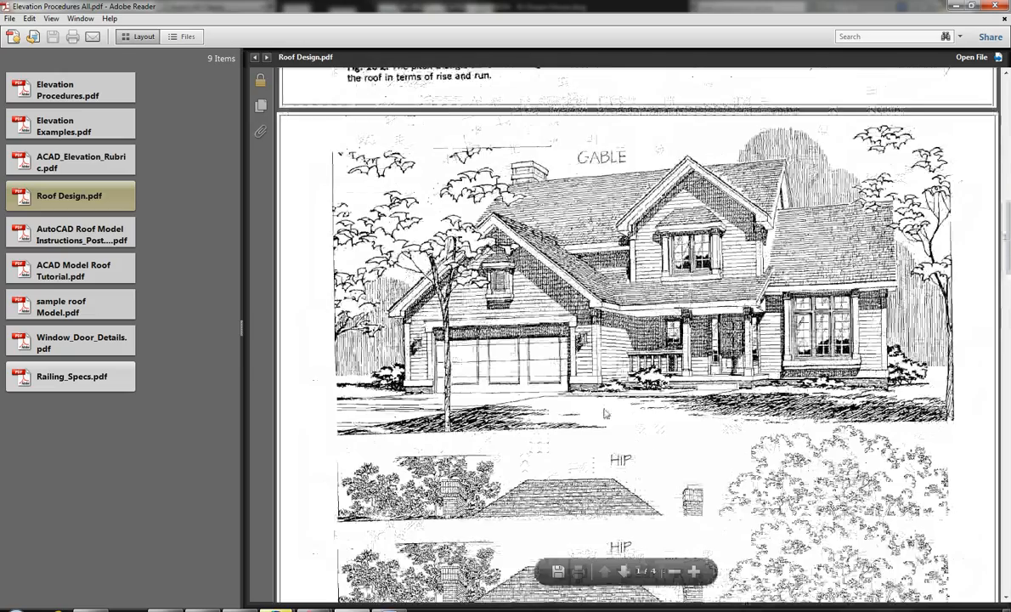
pyautogui.scroll(-5, 602, 419)
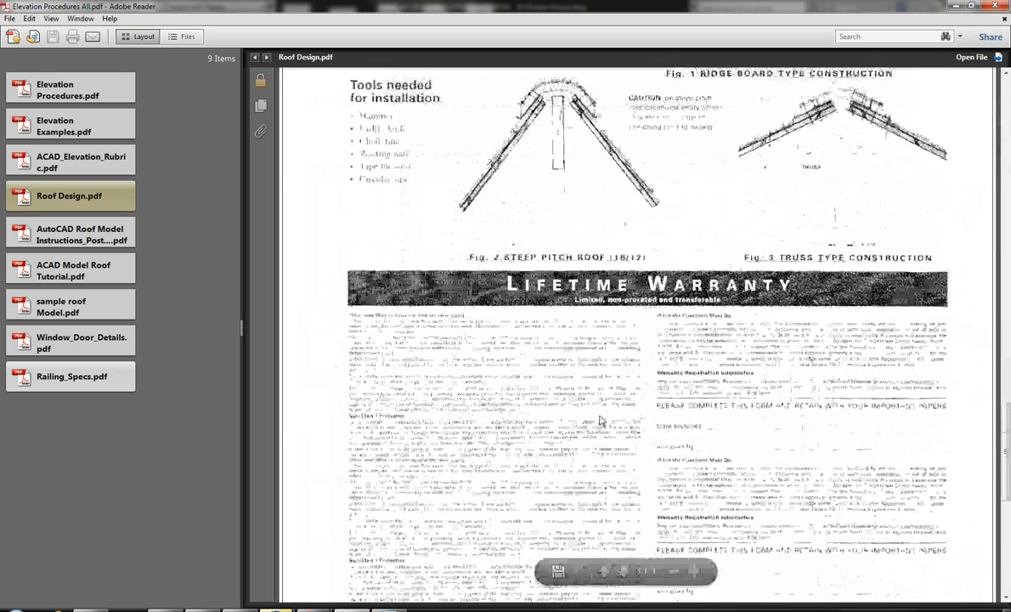
pyautogui.scroll(-10, 601, 419)
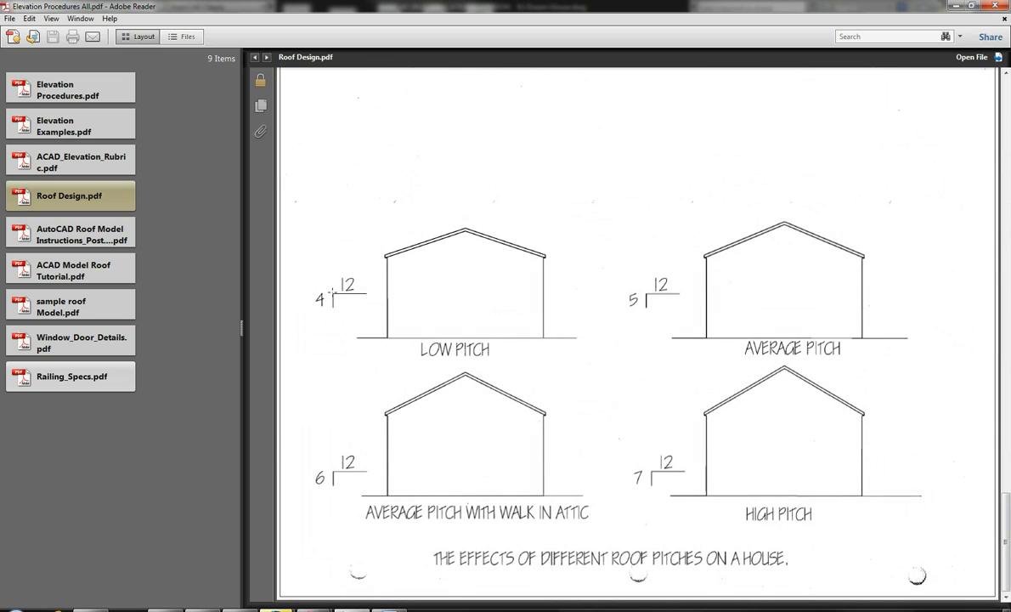